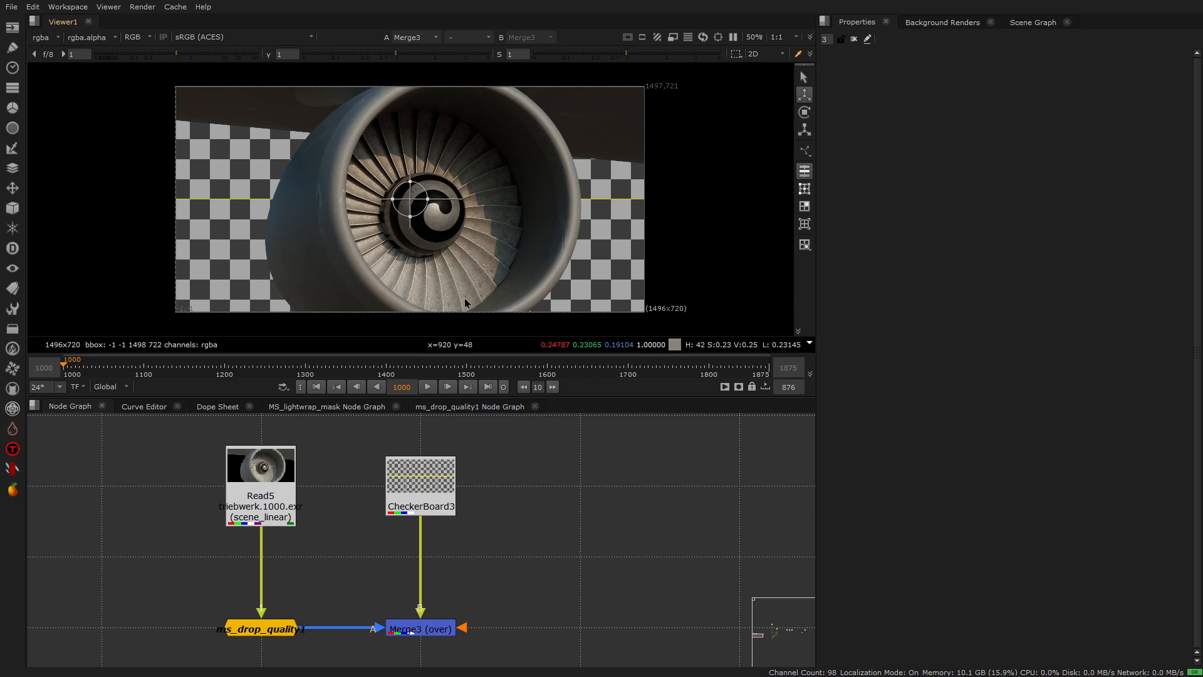
- Inspect the merged turbine image and open the settings of the ms_drop_quality1 node
scroll(376, 226, up, 5)
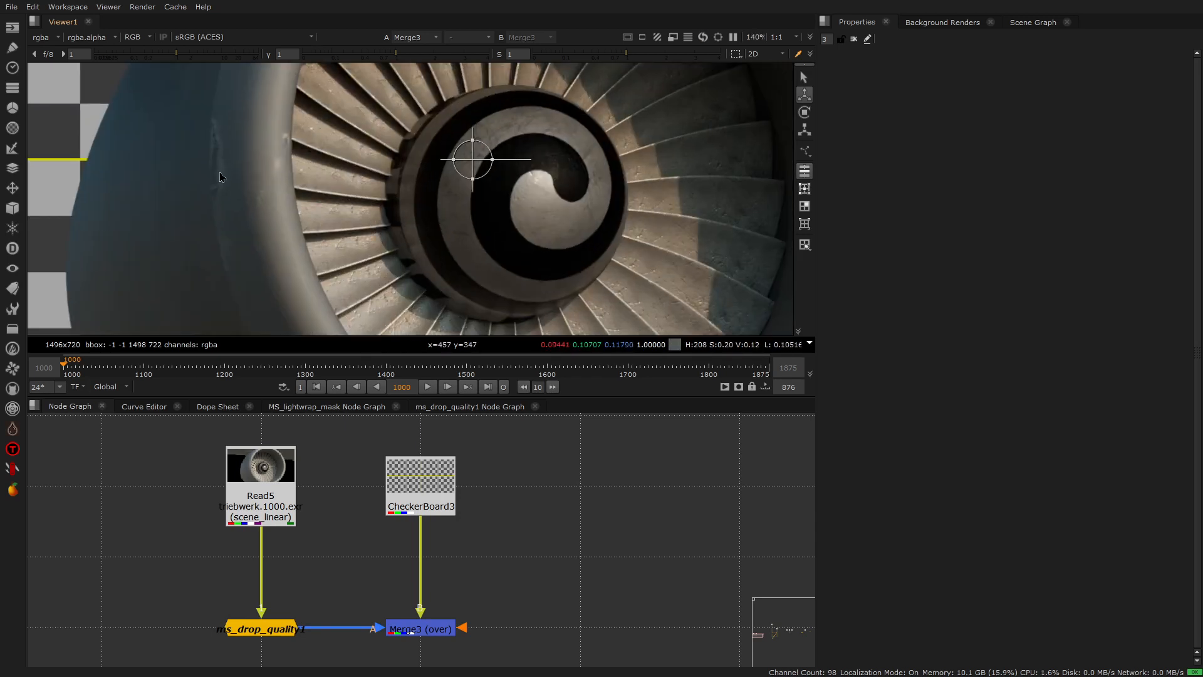
scroll(440, 138, down, 4)
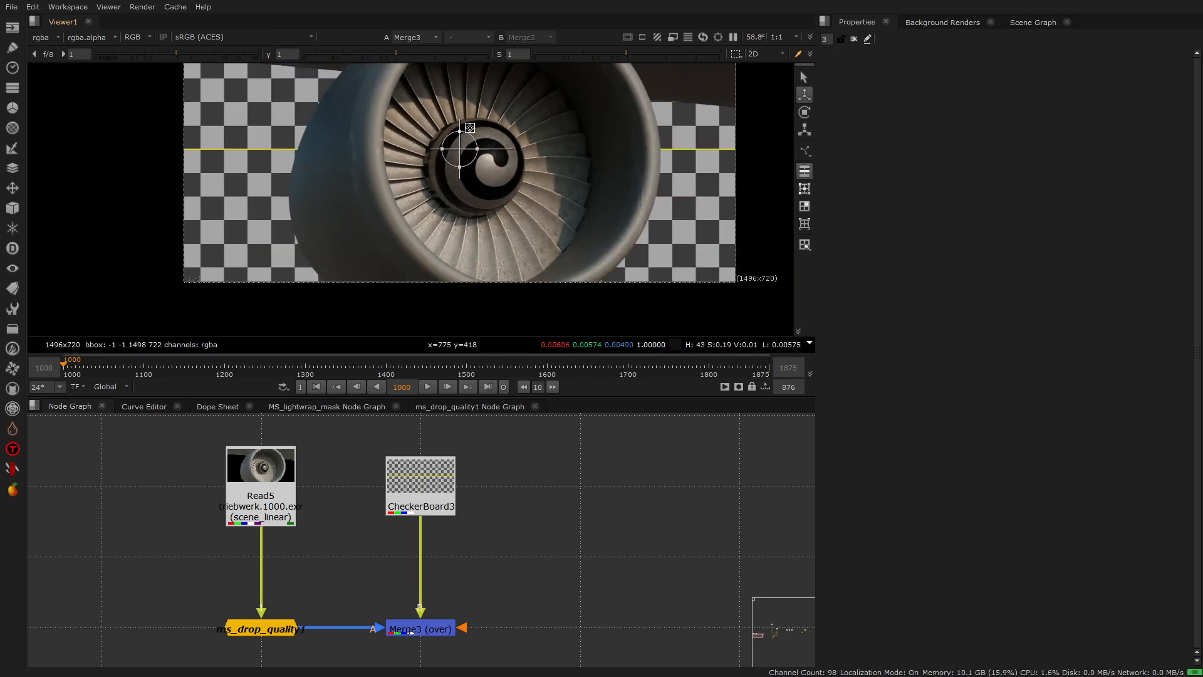
scroll(469, 129, down, 2)
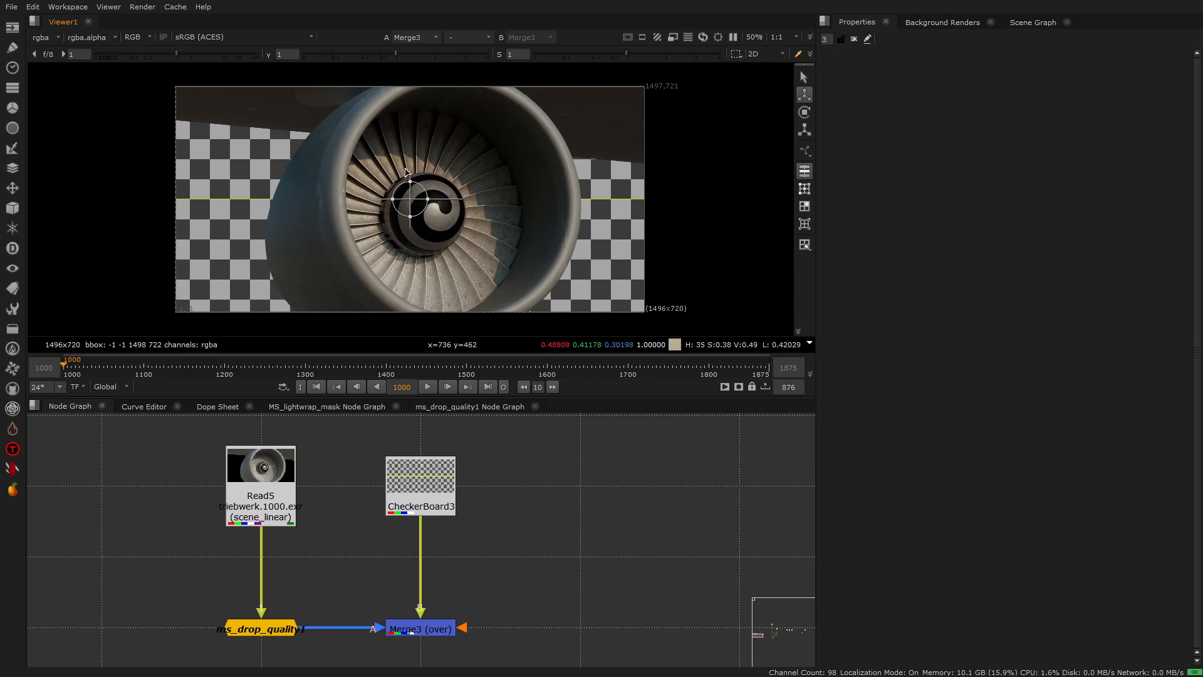
scroll(384, 230, up, 4)
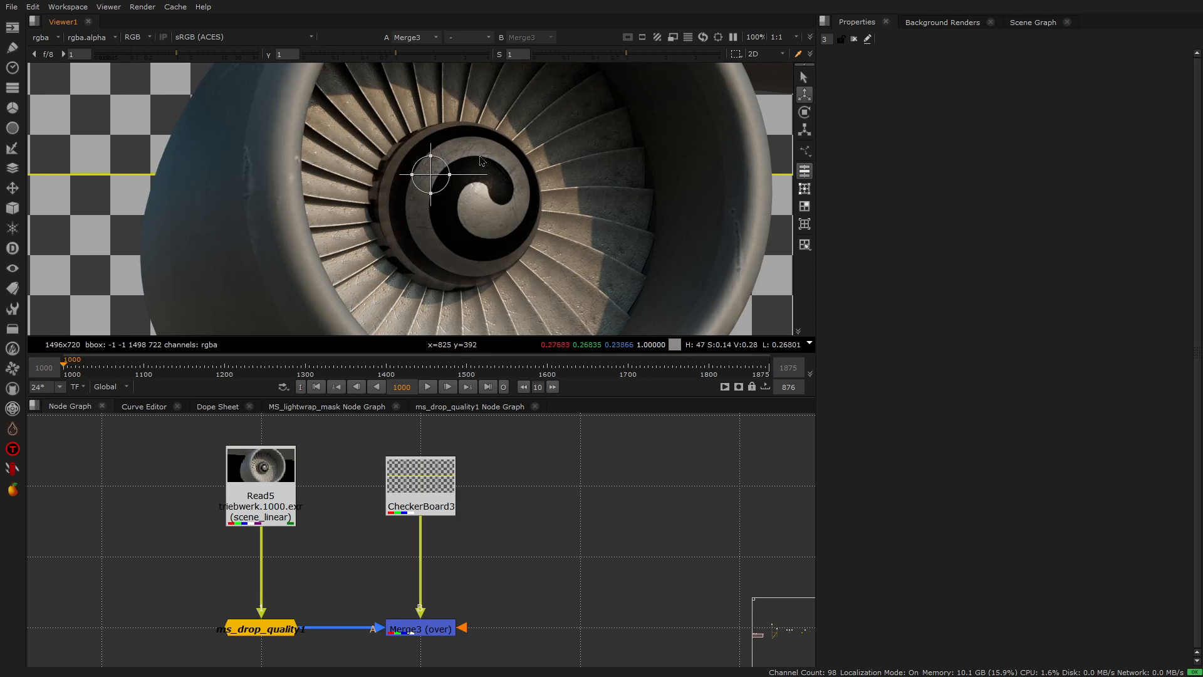
scroll(479, 162, up, 1)
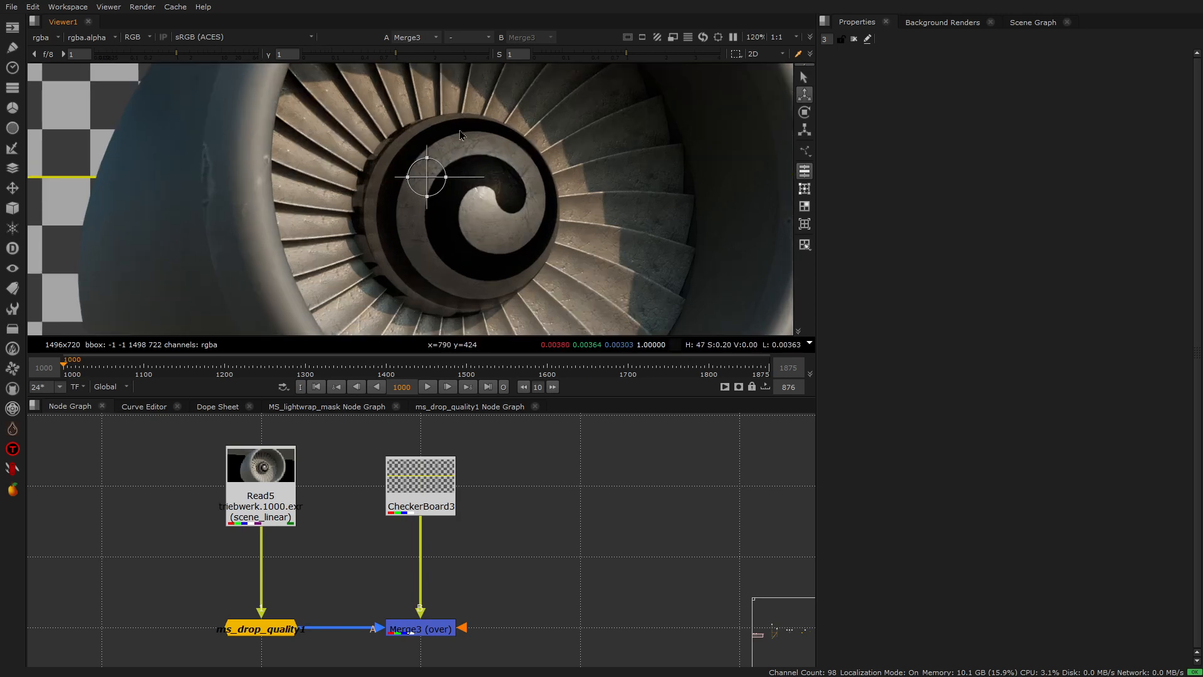
scroll(460, 131, down, 3)
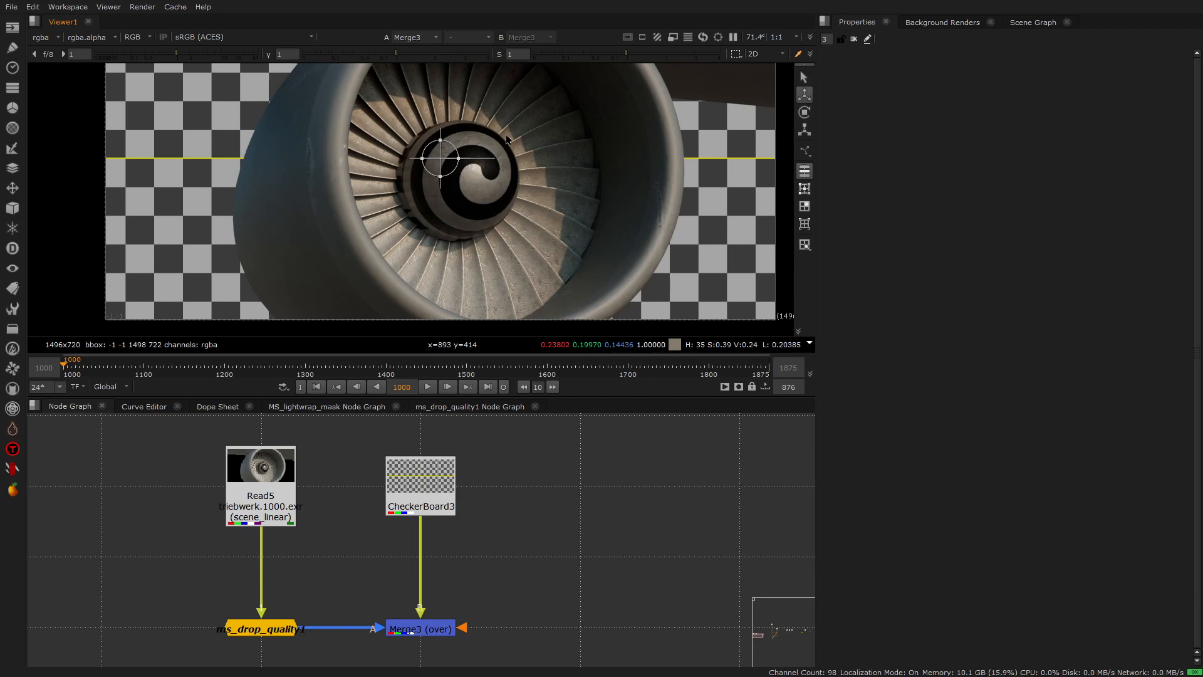
click(279, 631)
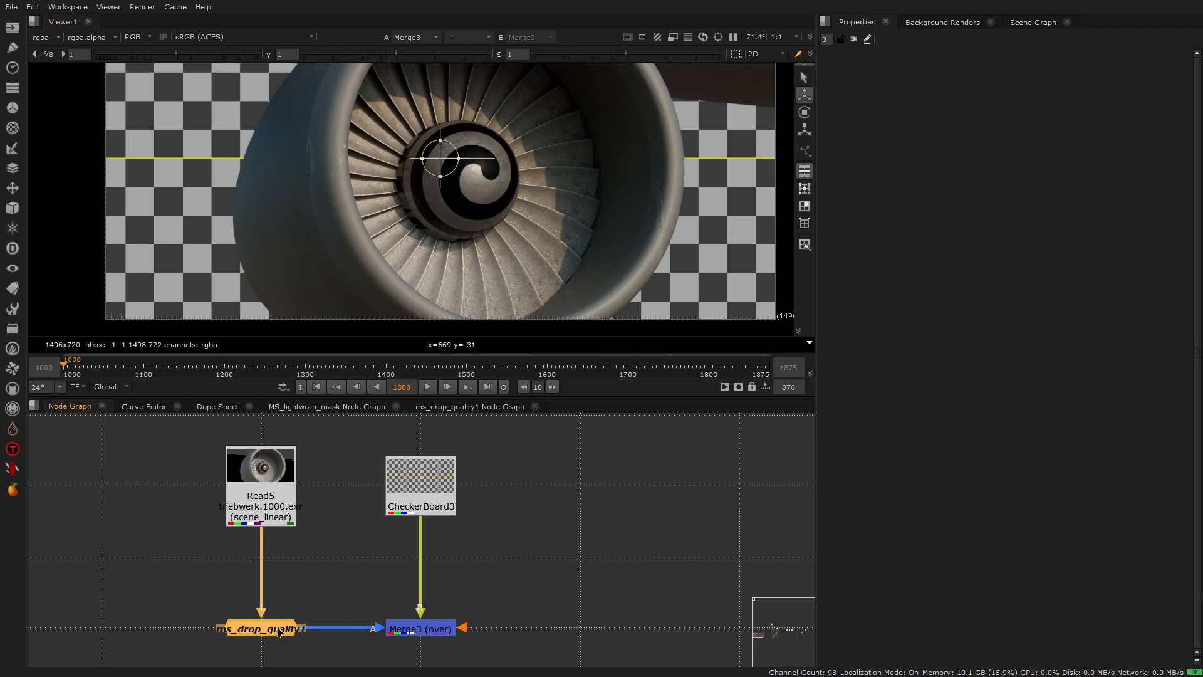
double_click(279, 632)
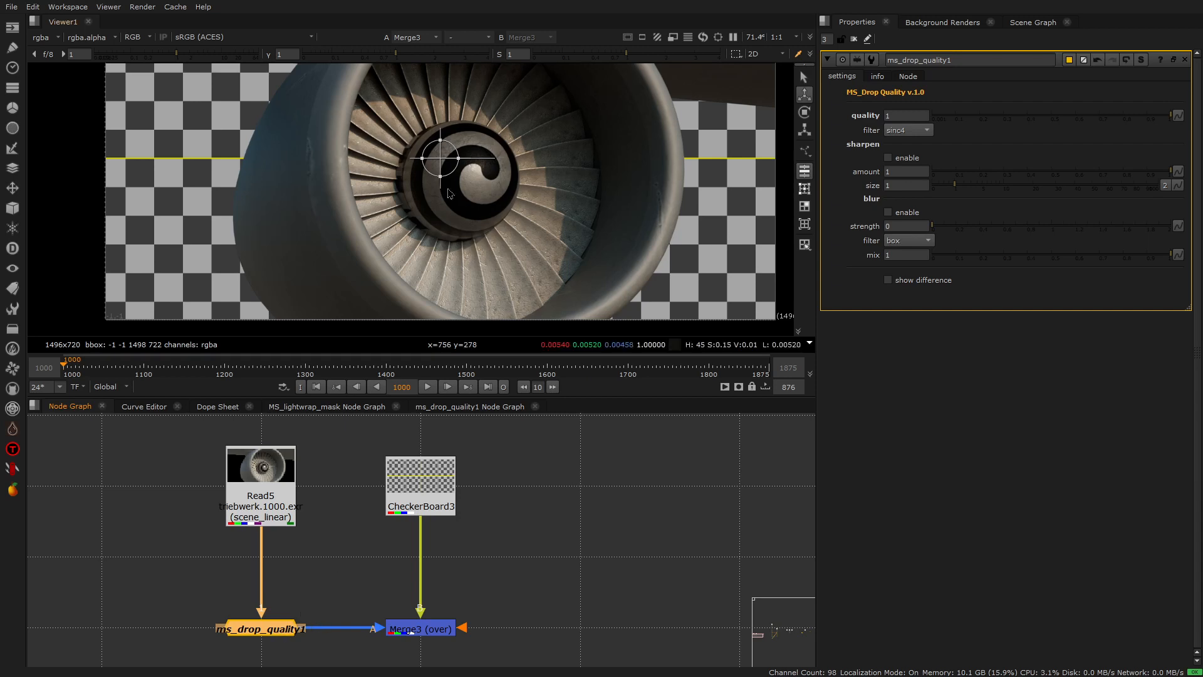
- Lower the quality of the ms_drop_quality1 node to 0.44 and check the turbine hub up close
scroll(464, 168, up, 5)
scroll(473, 171, up, 1)
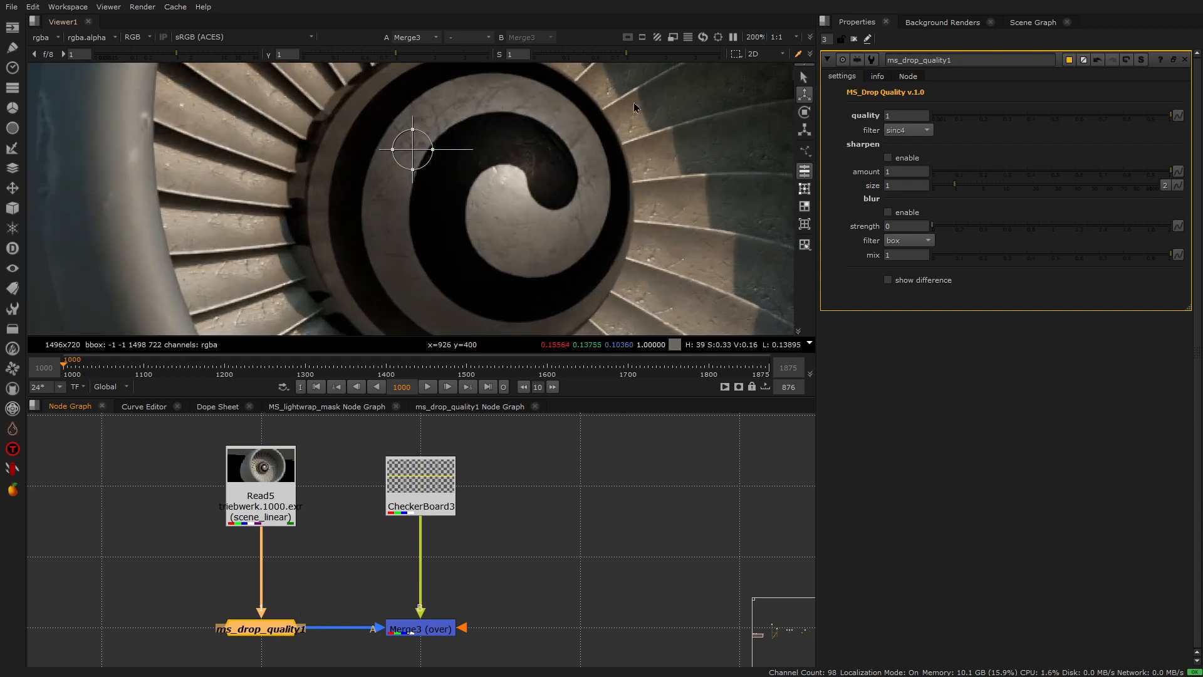
drag(1170, 119, 1038, 118)
scroll(652, 187, down, 4)
scroll(651, 181, up, 3)
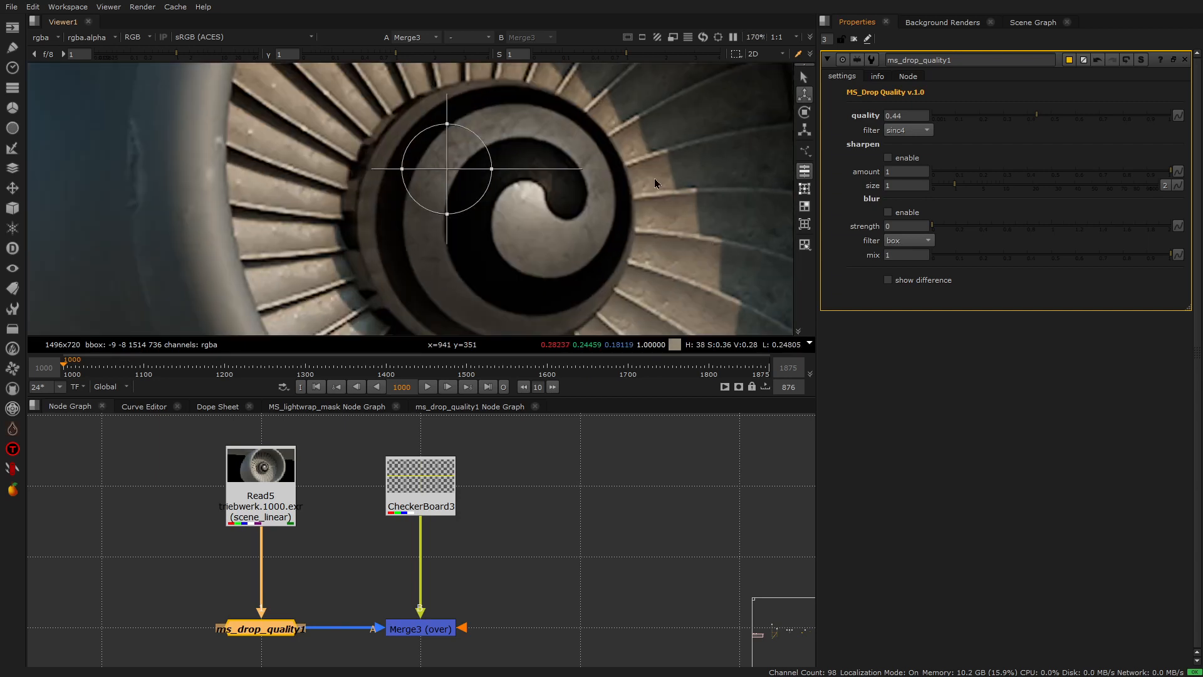
scroll(739, 146, up, 3)
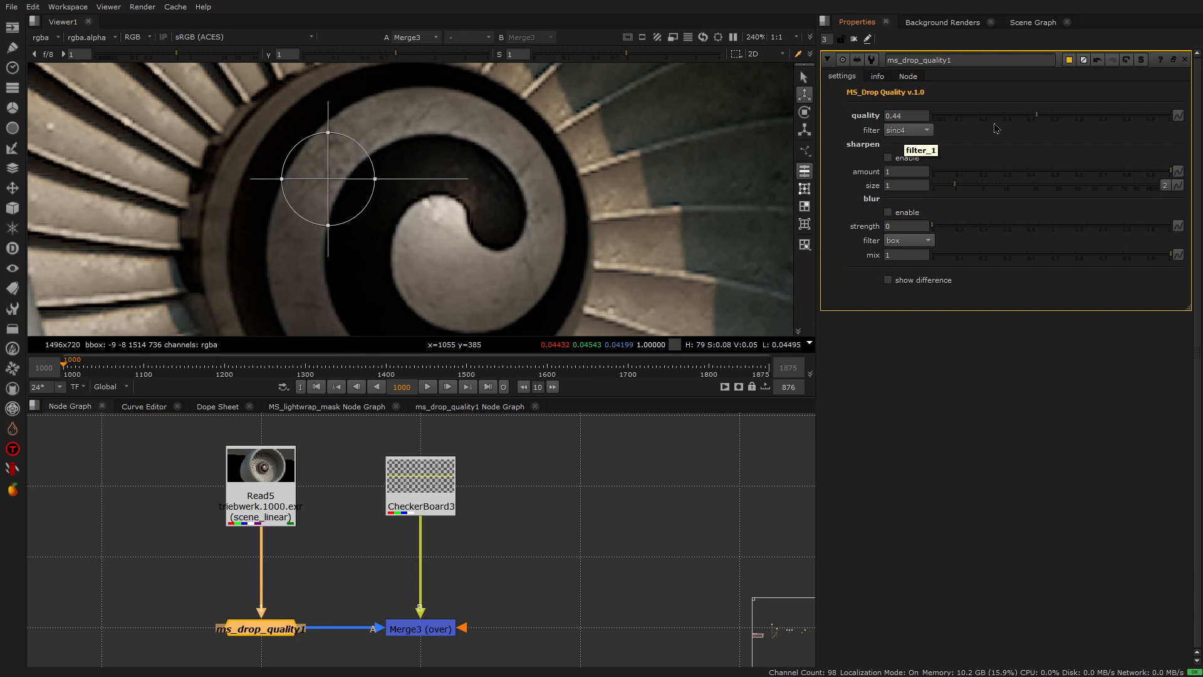
- Reduce the node's quality to 0.34, then readjust it to 0.365
drag(1036, 117, 1014, 119)
scroll(630, 100, up, 1)
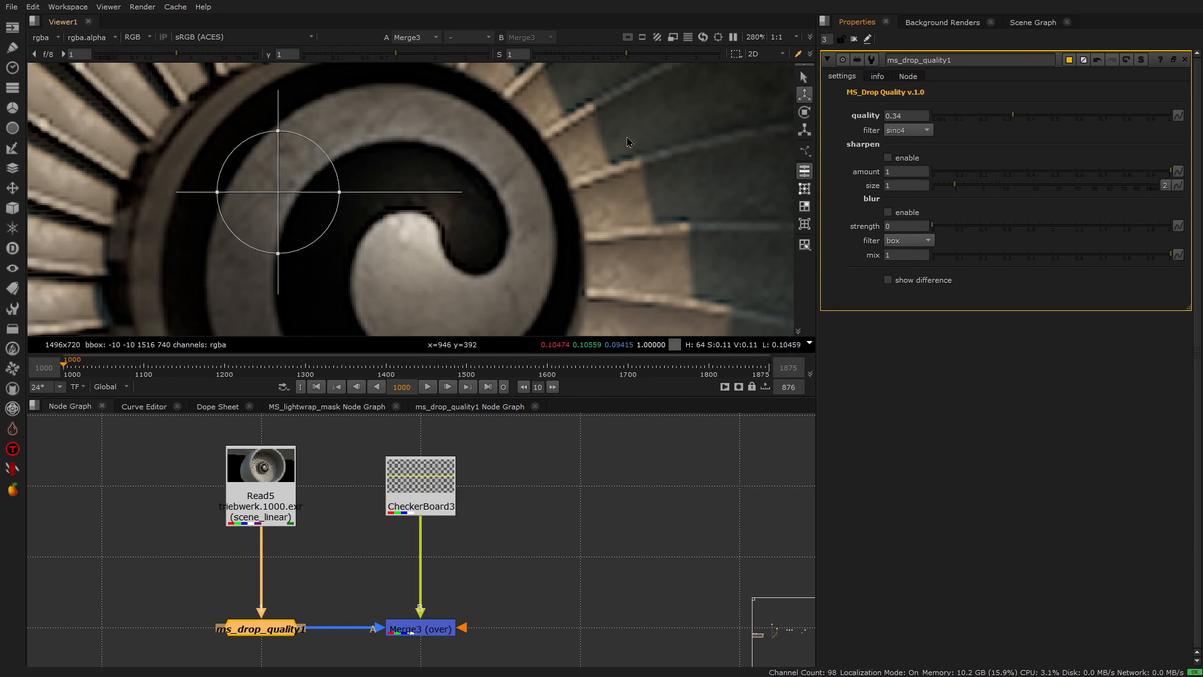
scroll(626, 137, down, 3)
scroll(604, 120, up, 1)
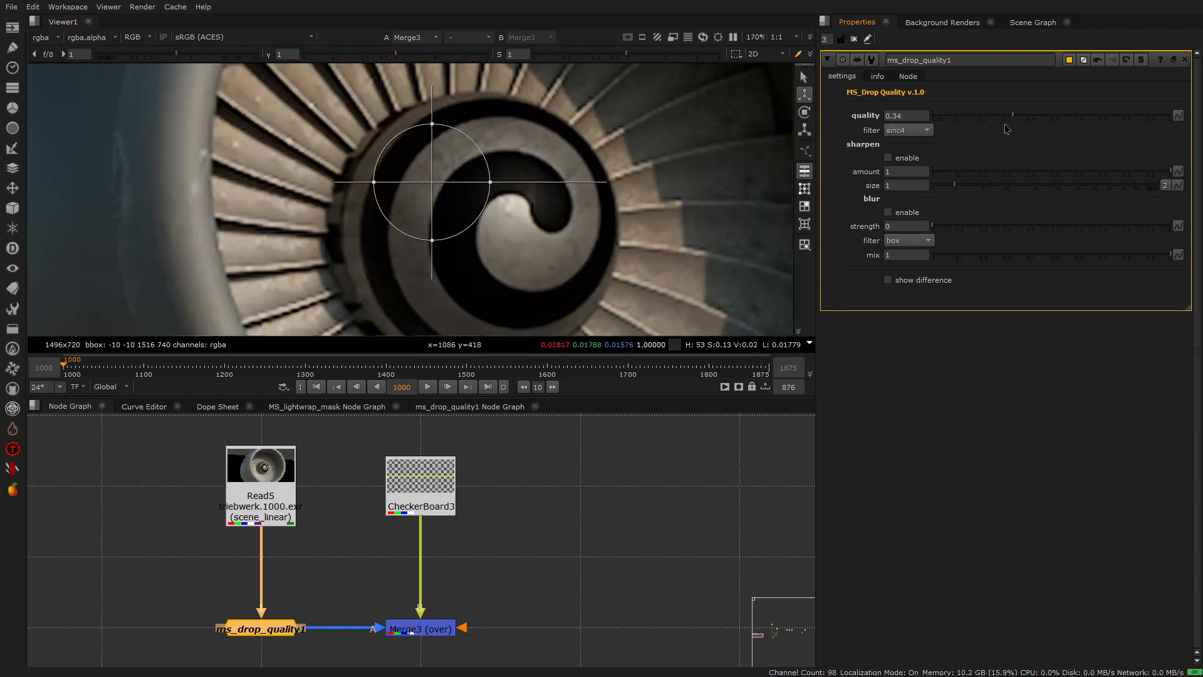
drag(1014, 118, 1019, 118)
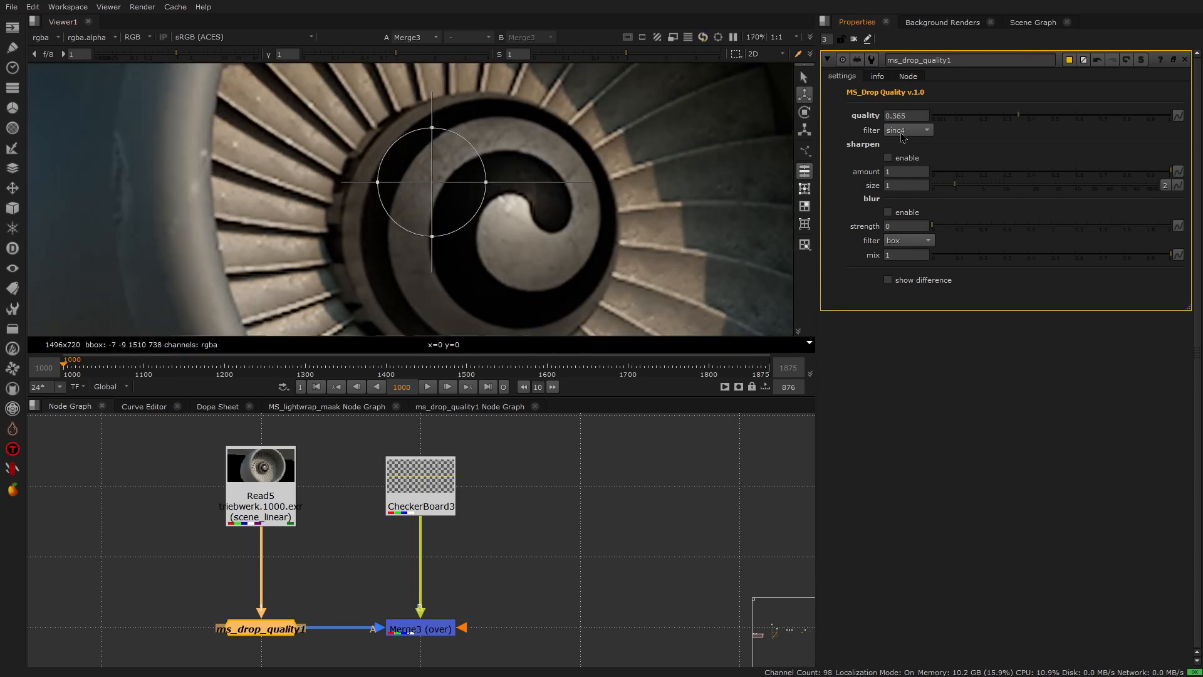
- Try the cubic filter with quality 0.45, then return to the sinc4 filter with quality 0.435
click(909, 131)
click(906, 22)
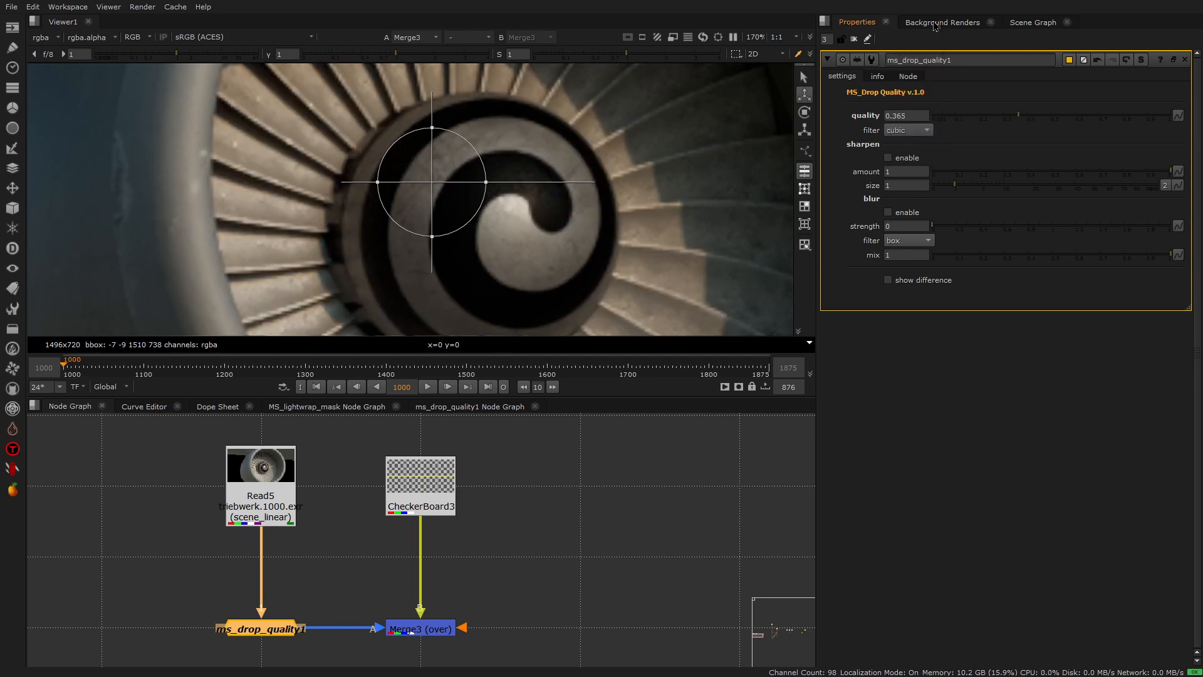
scroll(643, 120, up, 1)
drag(1020, 118, 1039, 120)
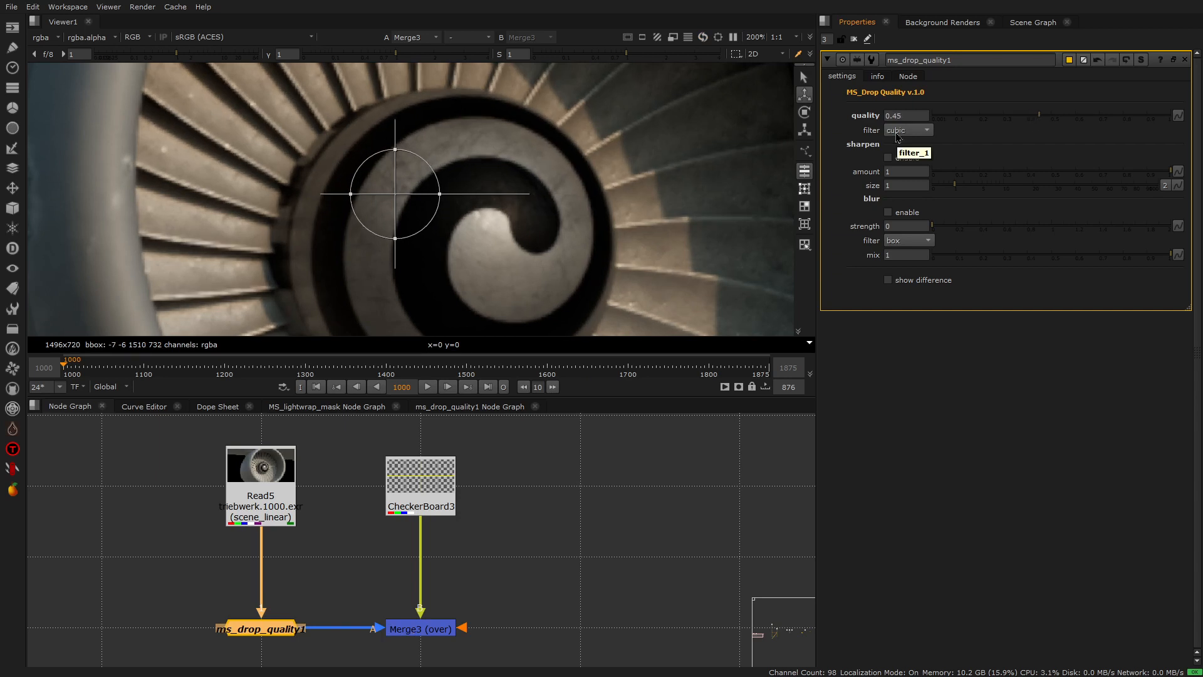
click(918, 130)
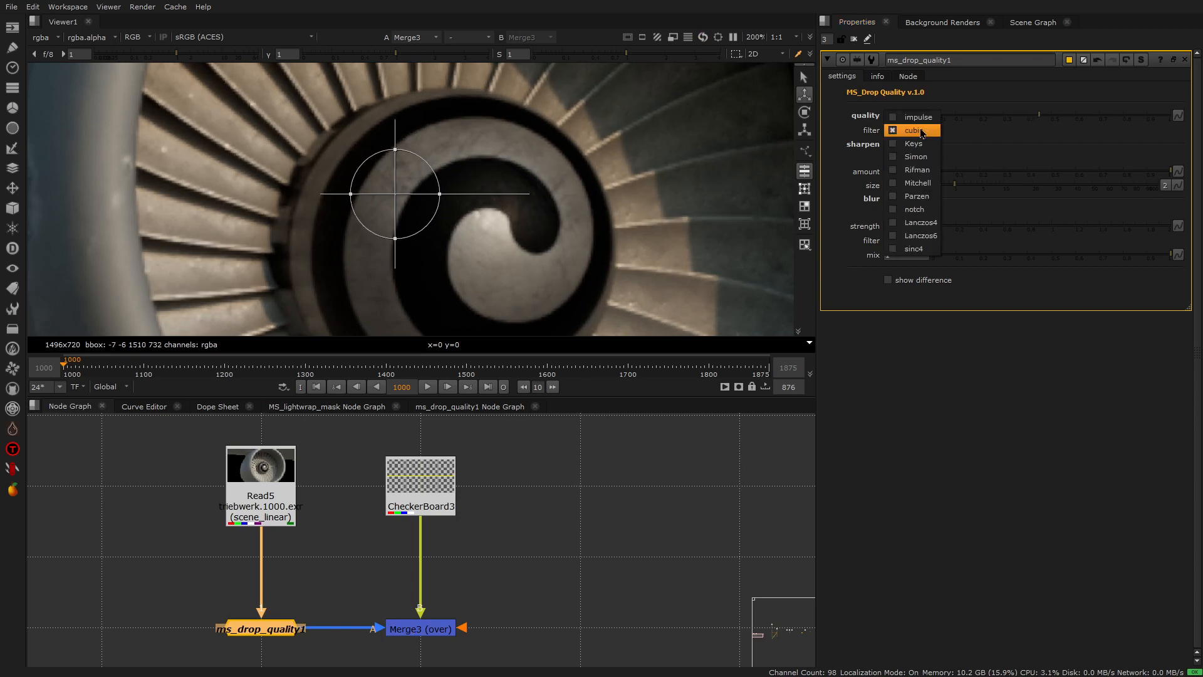
click(916, 253)
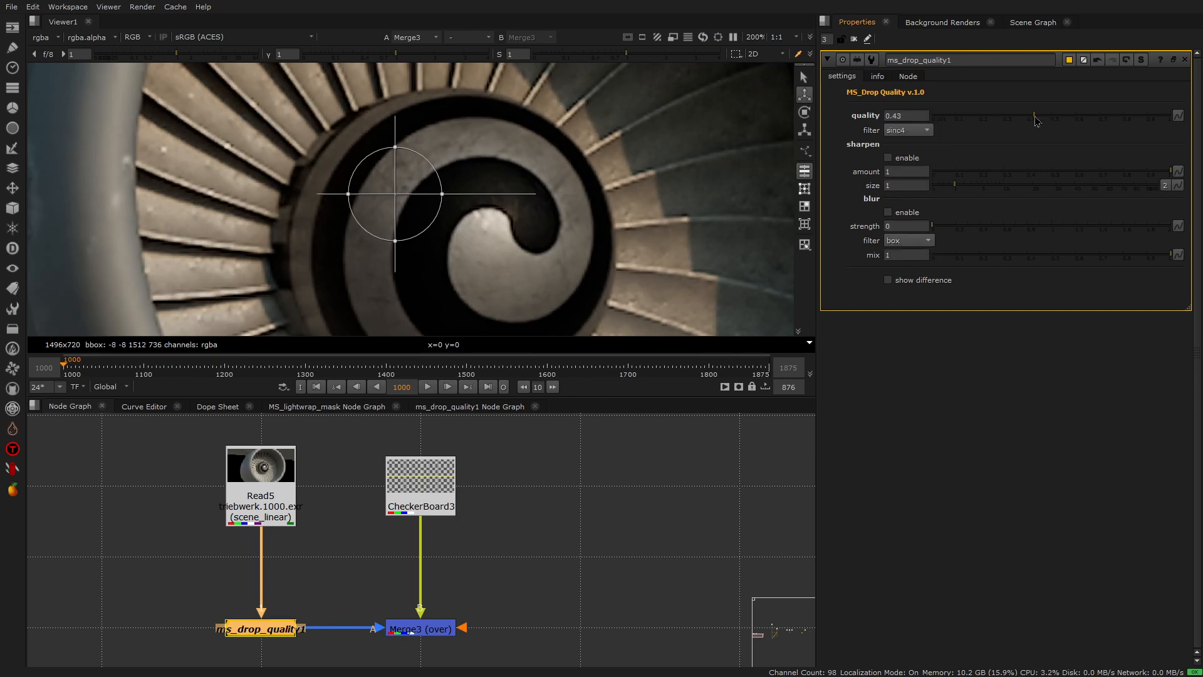
- Set the quality filter to cubic and the quality to 0.39
click(929, 131)
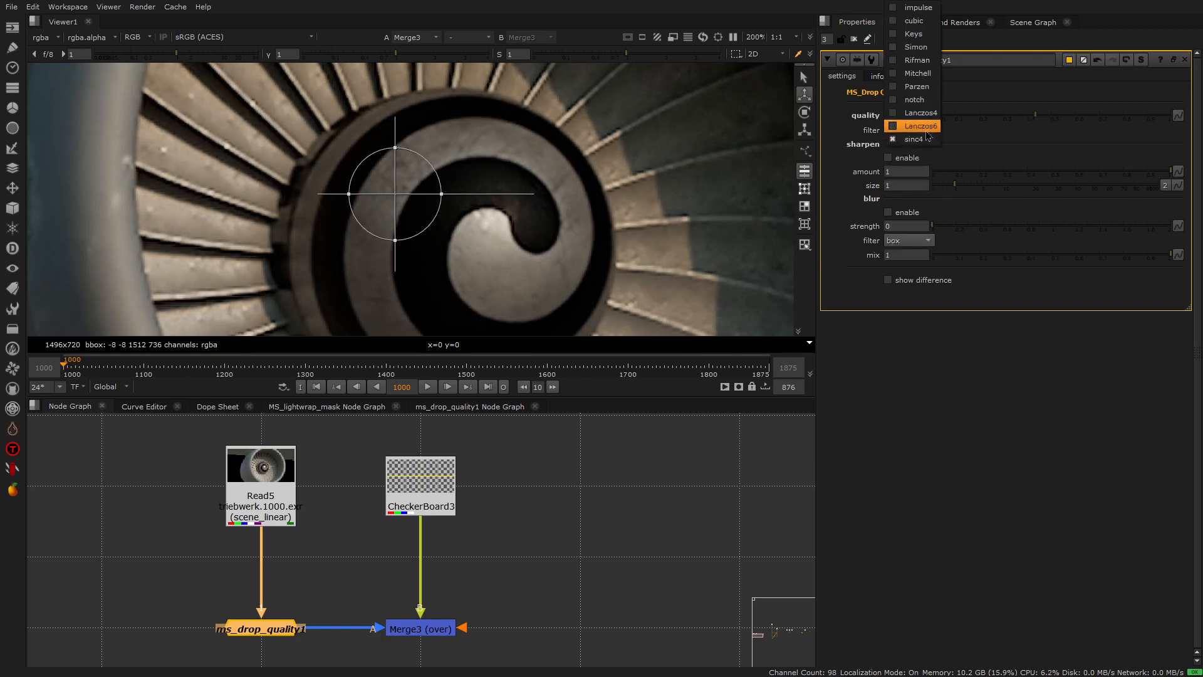
click(914, 21)
scroll(619, 172, up, 1)
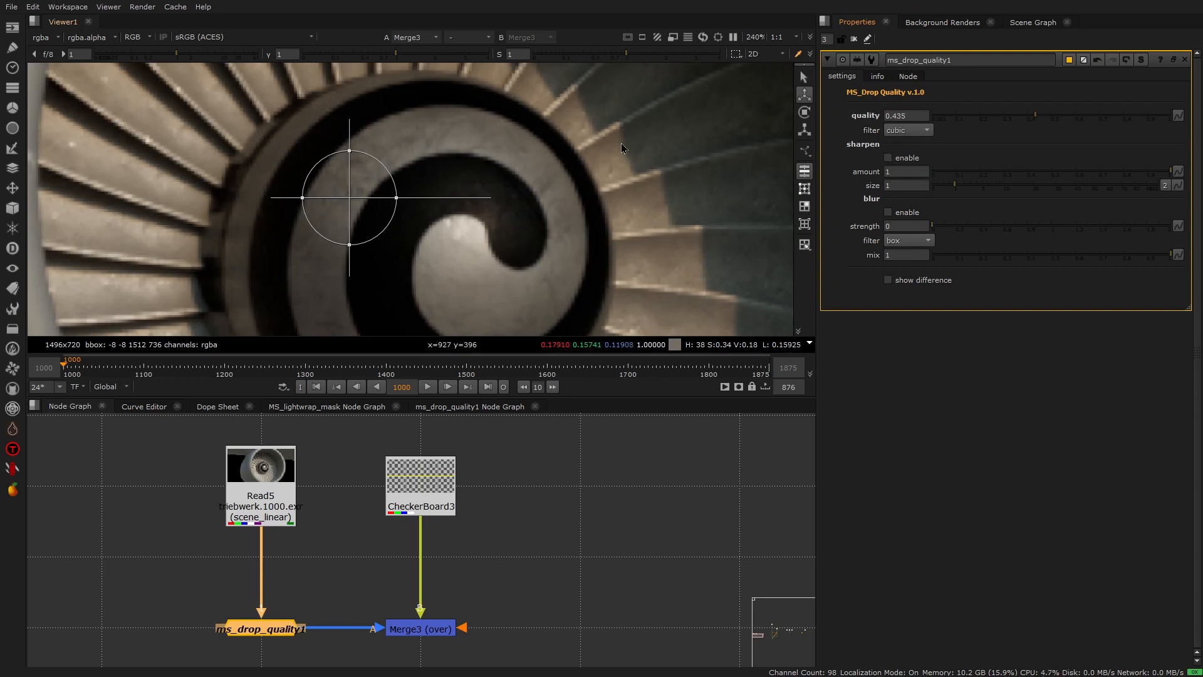
scroll(624, 142, down, 4)
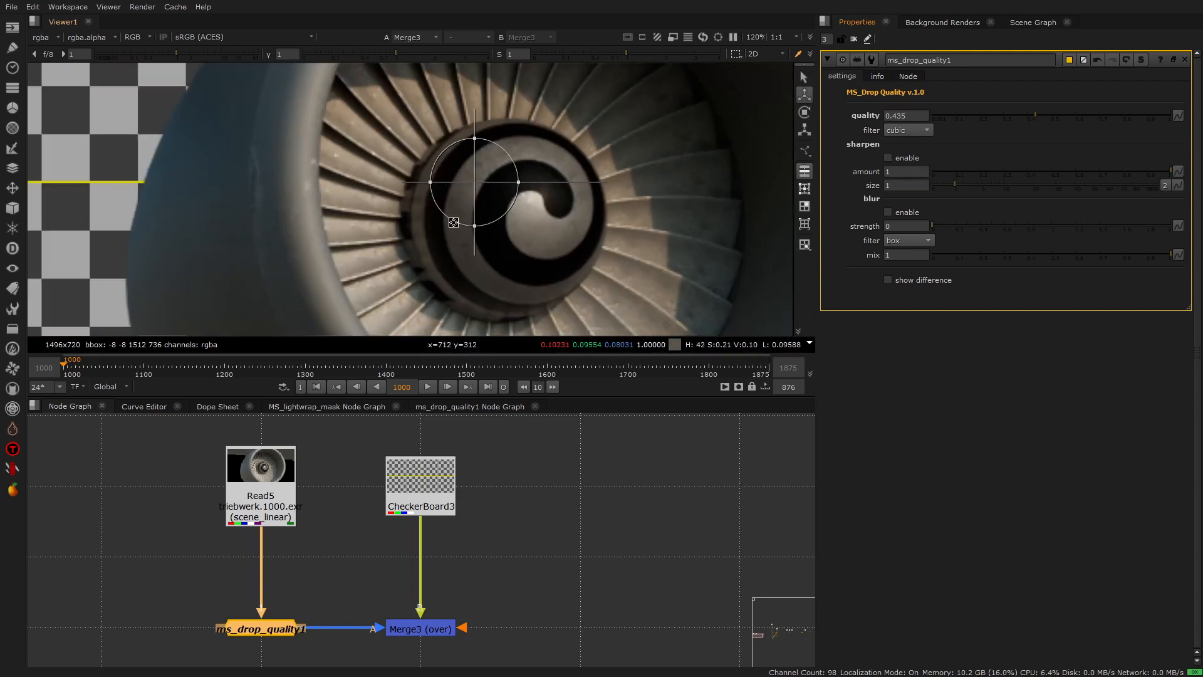
scroll(530, 135, up, 3)
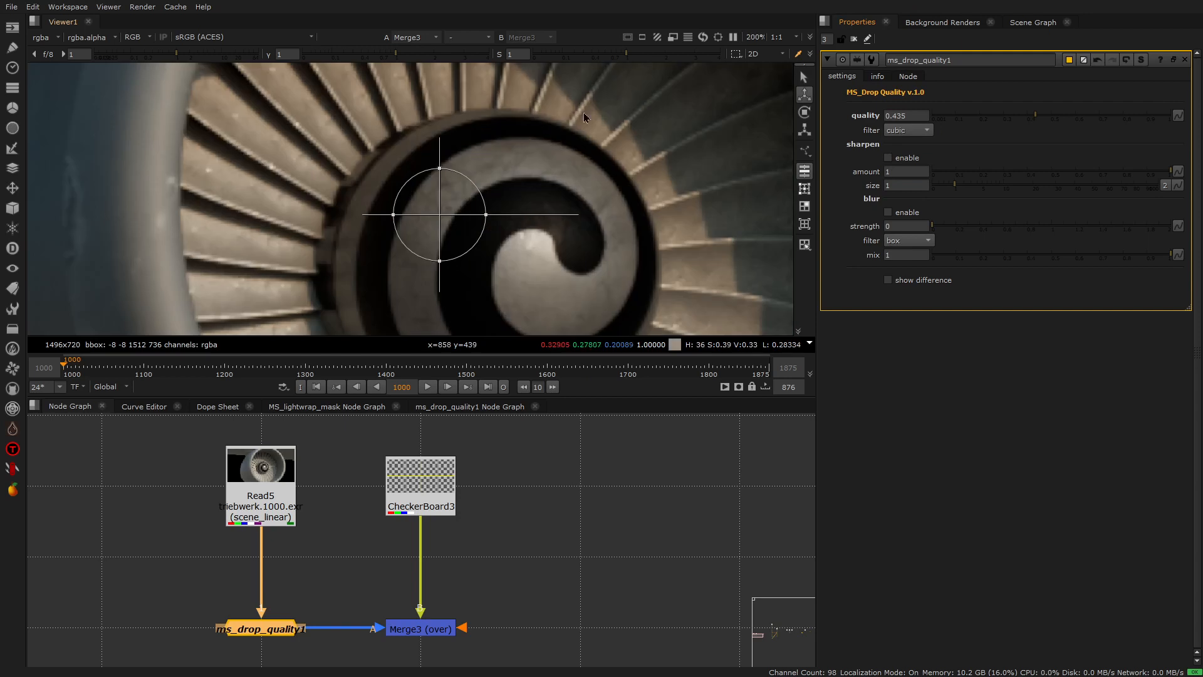
click(1025, 117)
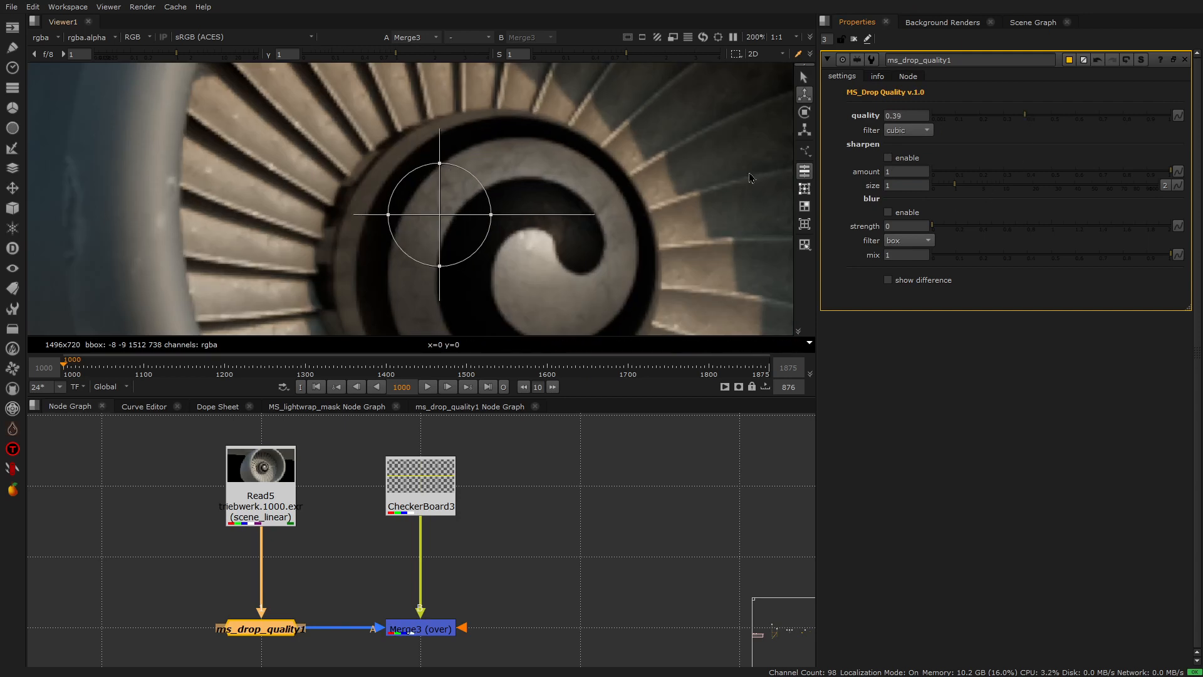
- Enable sharpening on the degraded image and inspect the fan blade edges up close
scroll(649, 158, up, 2)
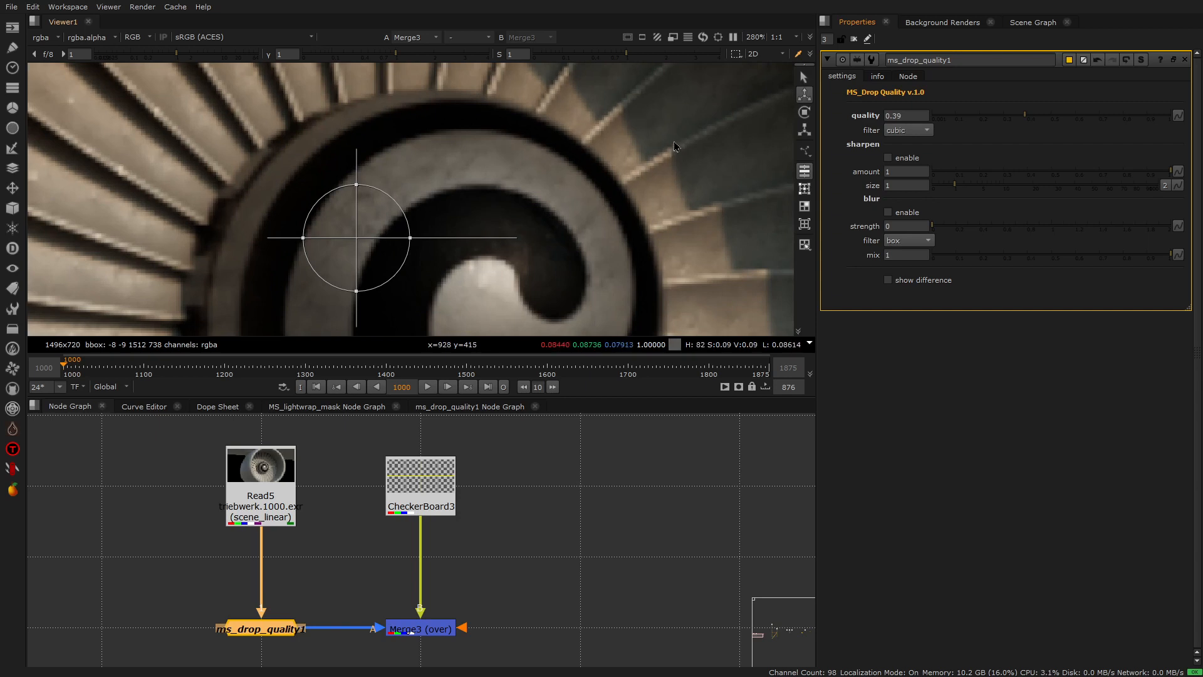
click(888, 159)
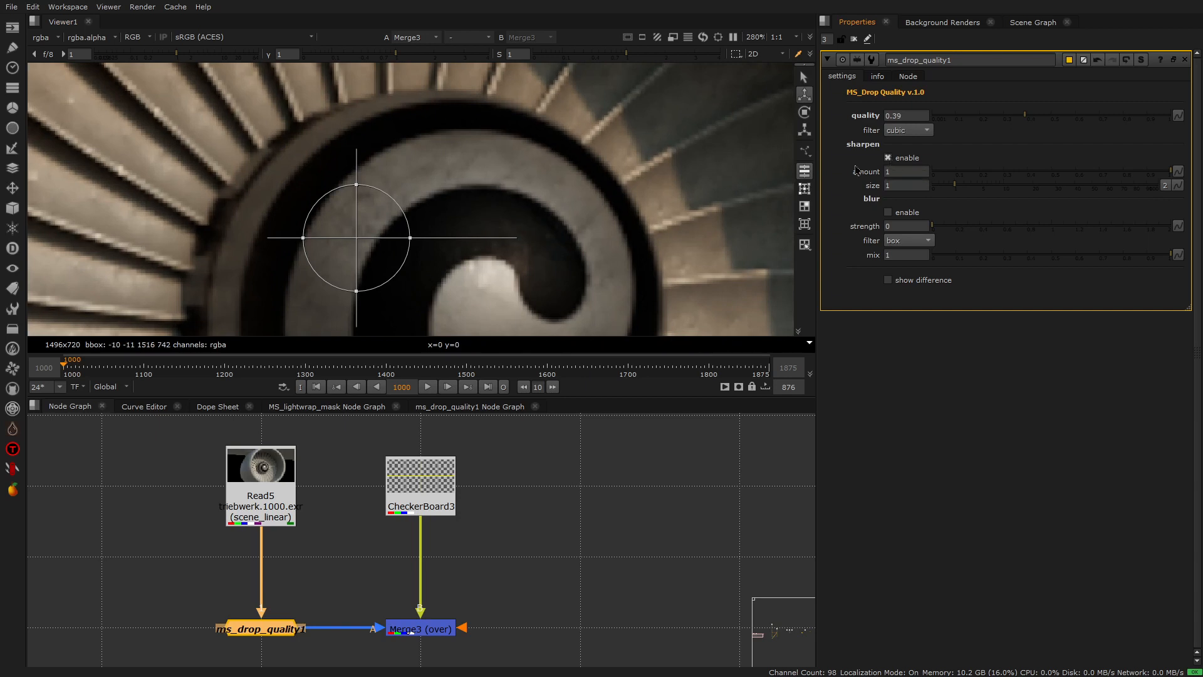
scroll(646, 152, up, 1)
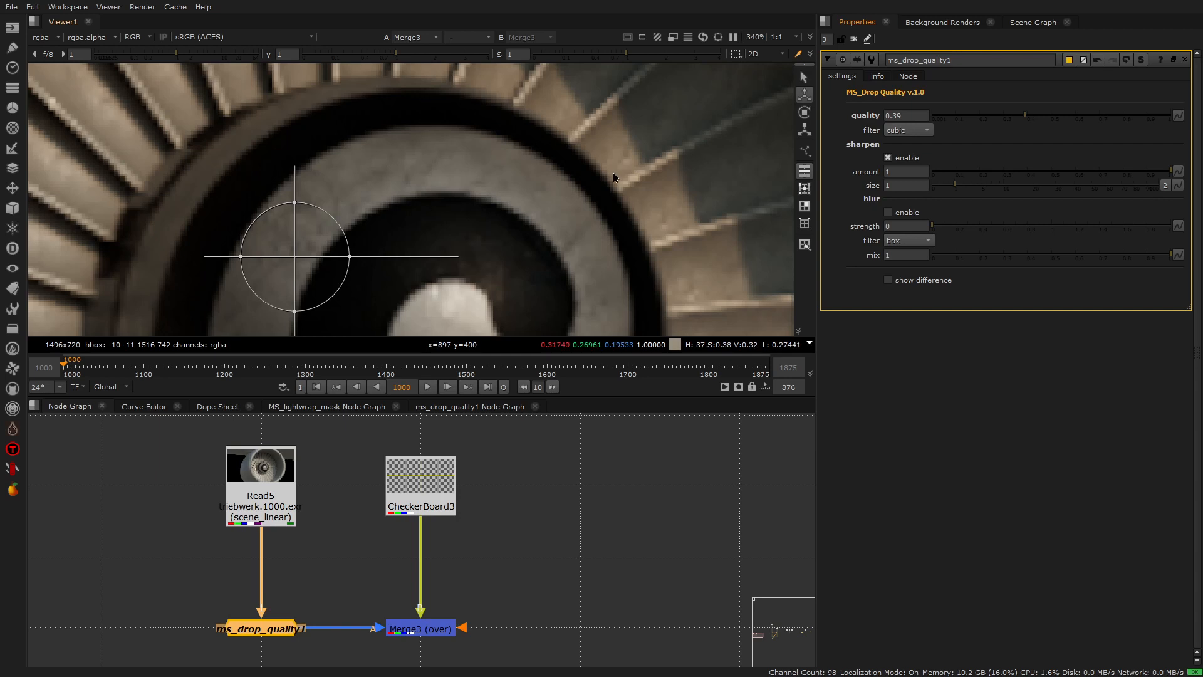
scroll(626, 166, down, 3)
scroll(558, 161, up, 2)
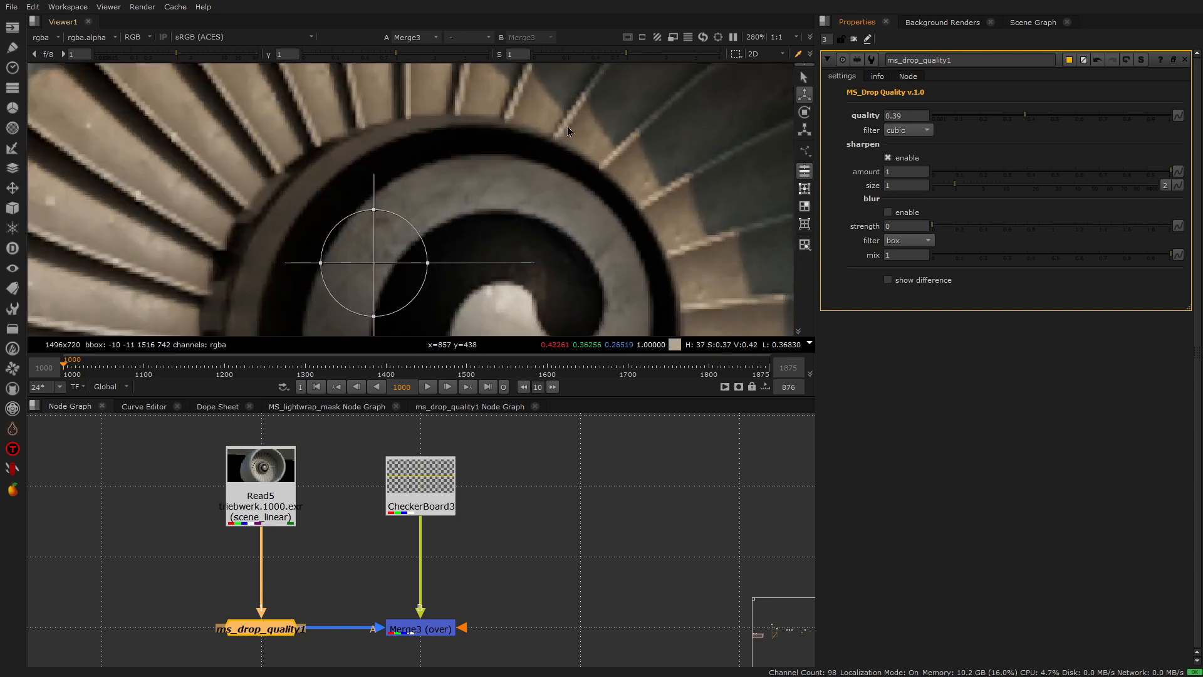
scroll(655, 119, up, 3)
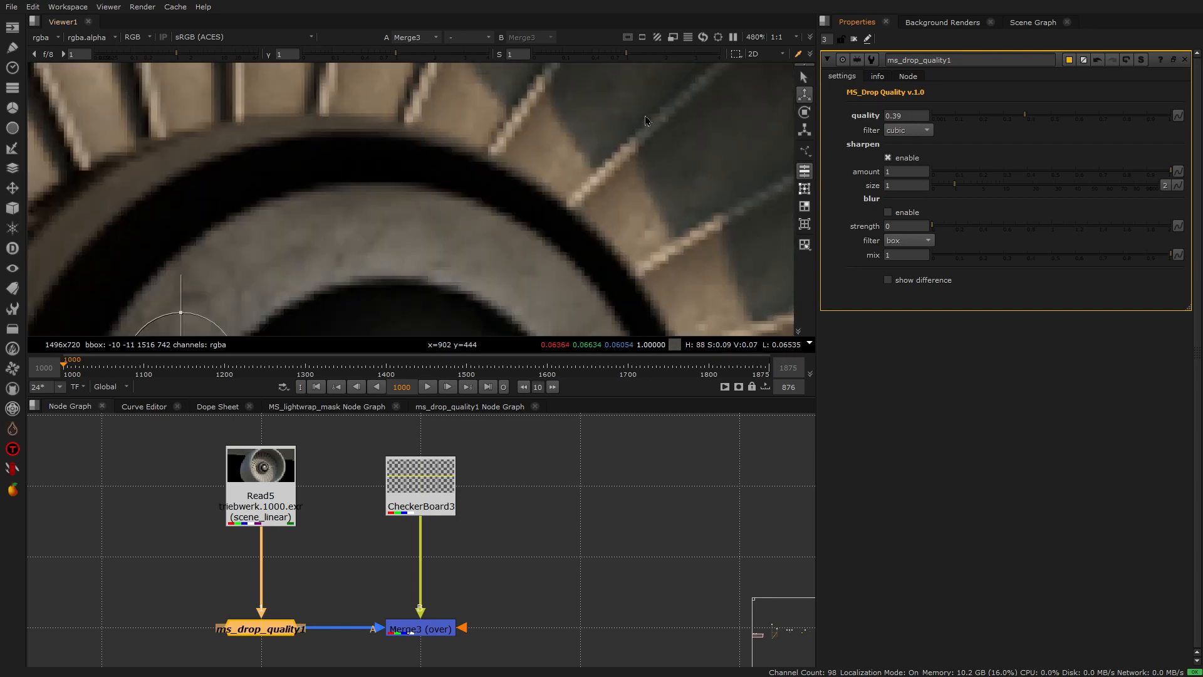
scroll(636, 134, down, 3)
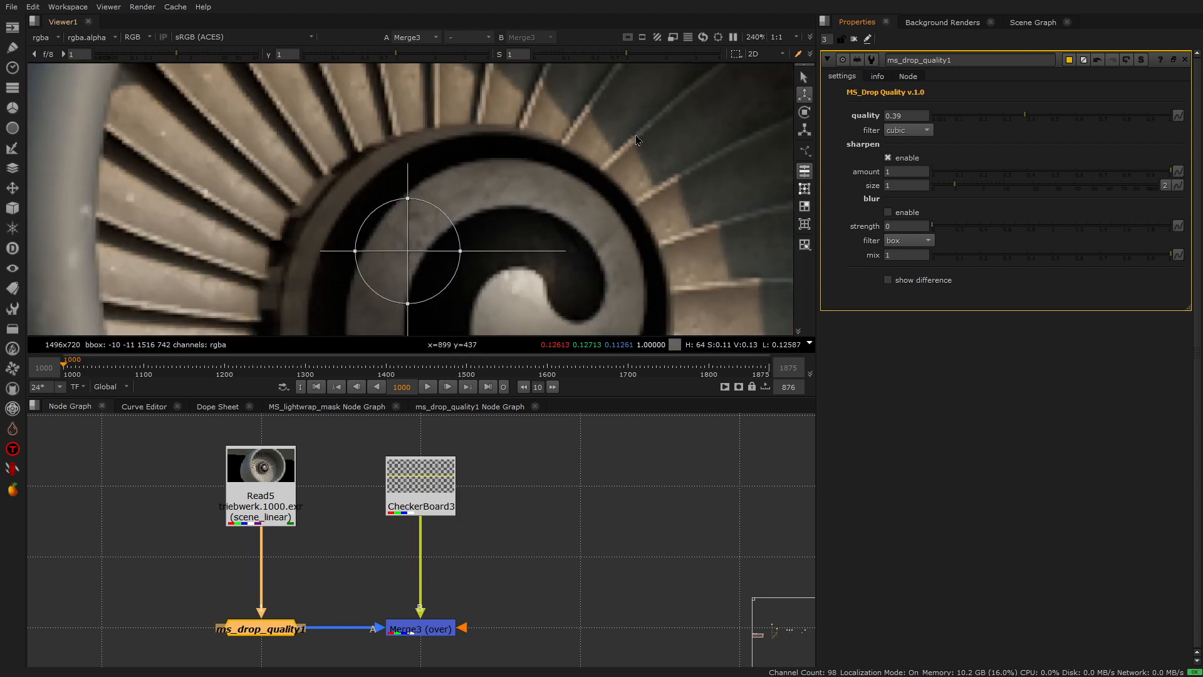
scroll(626, 150, up, 3)
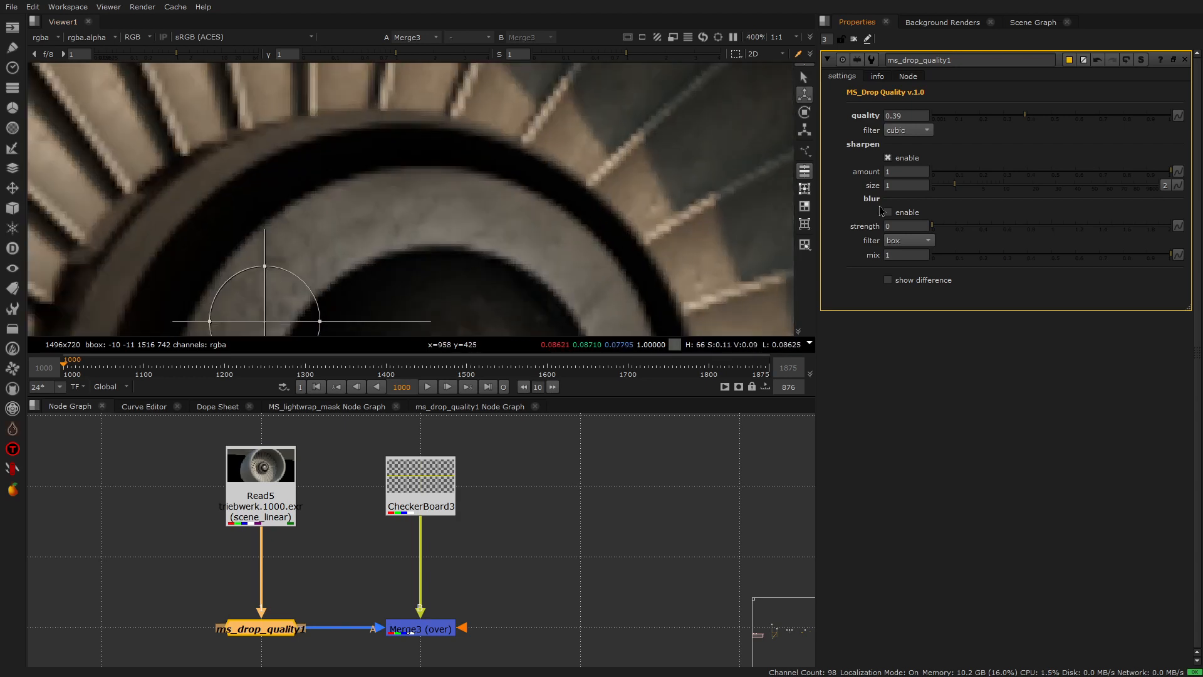
- Try a sharpen size of 1.8, then set it to 0.35 and disable sharpening
click(960, 185)
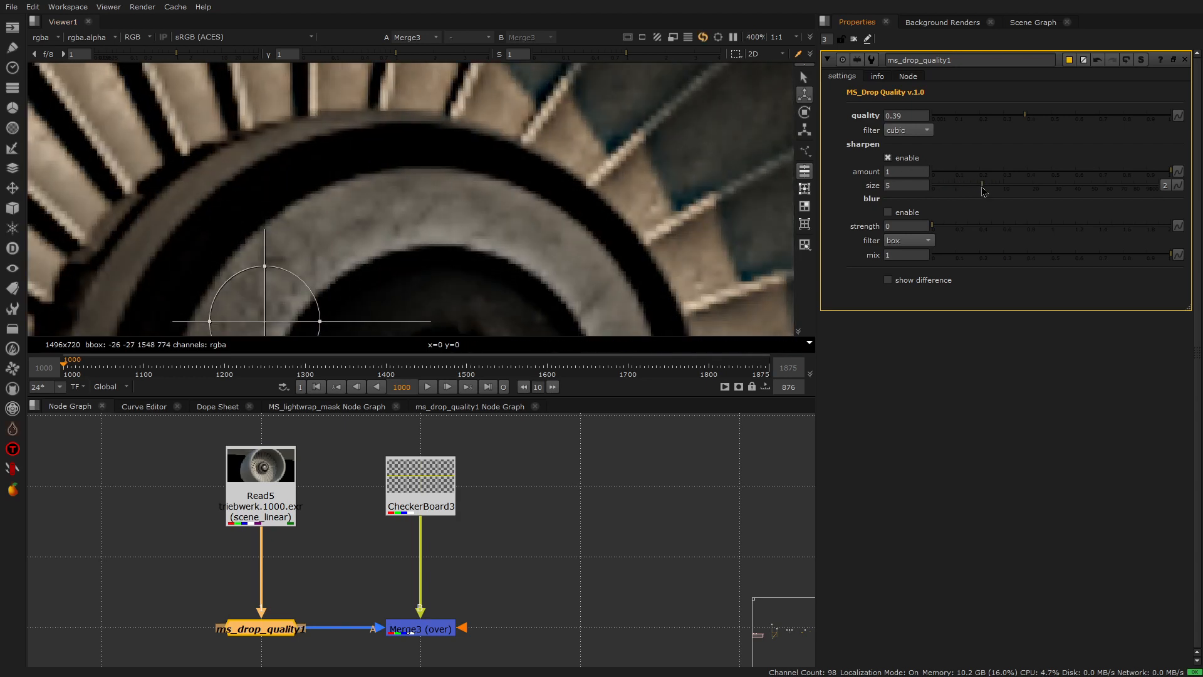
click(933, 187)
drag(931, 188, 944, 188)
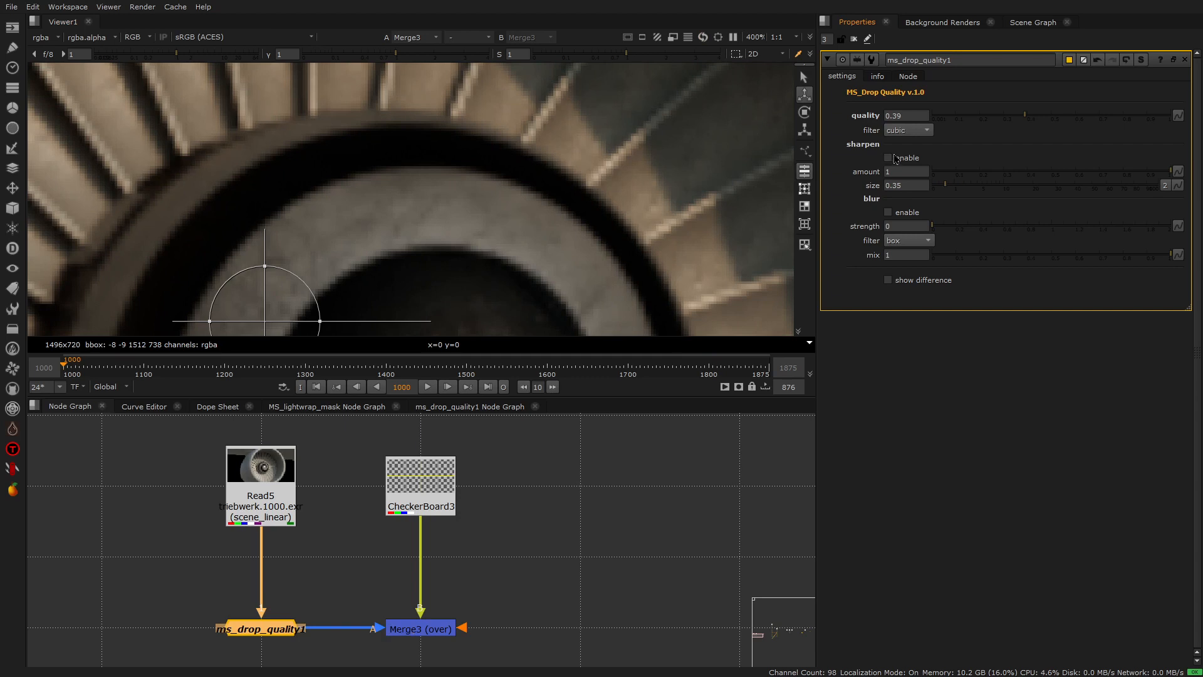
- Enable the blur and test its strength, returning the strength to 0
drag(940, 233, 948, 230)
mouse_move(1033, 229)
mouse_down()
mouse_move(1077, 234)
mouse_move(924, 233)
mouse_up()
scroll(582, 160, down, 3)
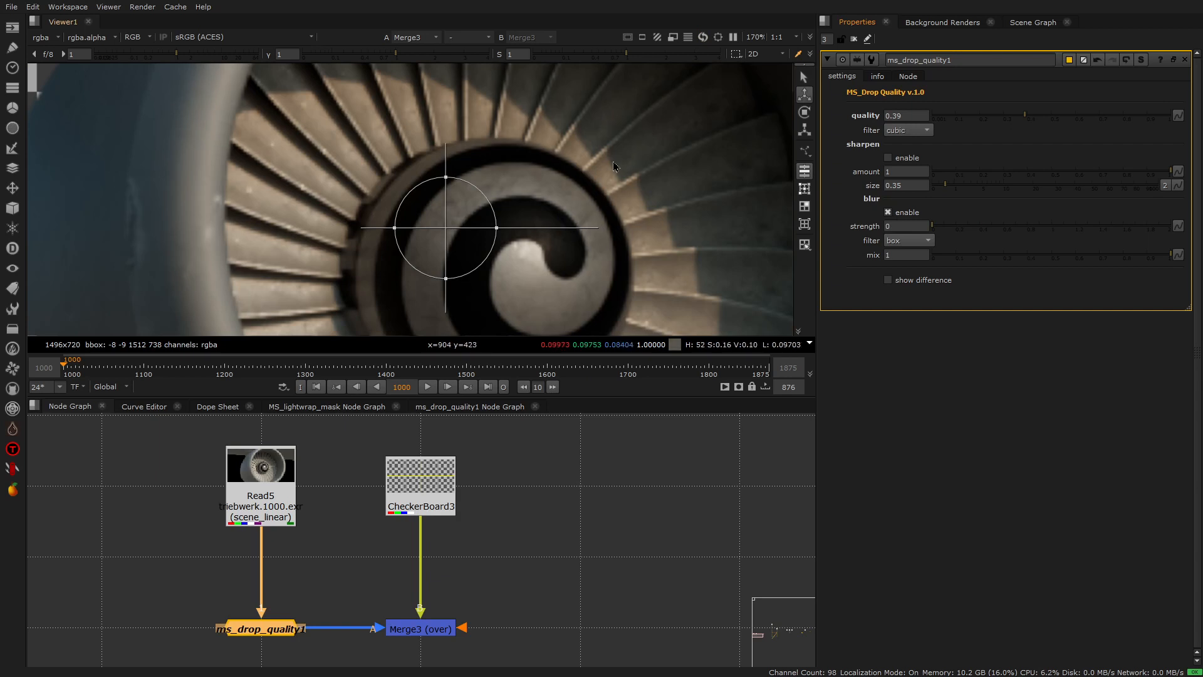
- Turn on the difference display to compare the degraded image with the original
scroll(614, 177, down, 2)
middle_drag(577, 123, 574, 152)
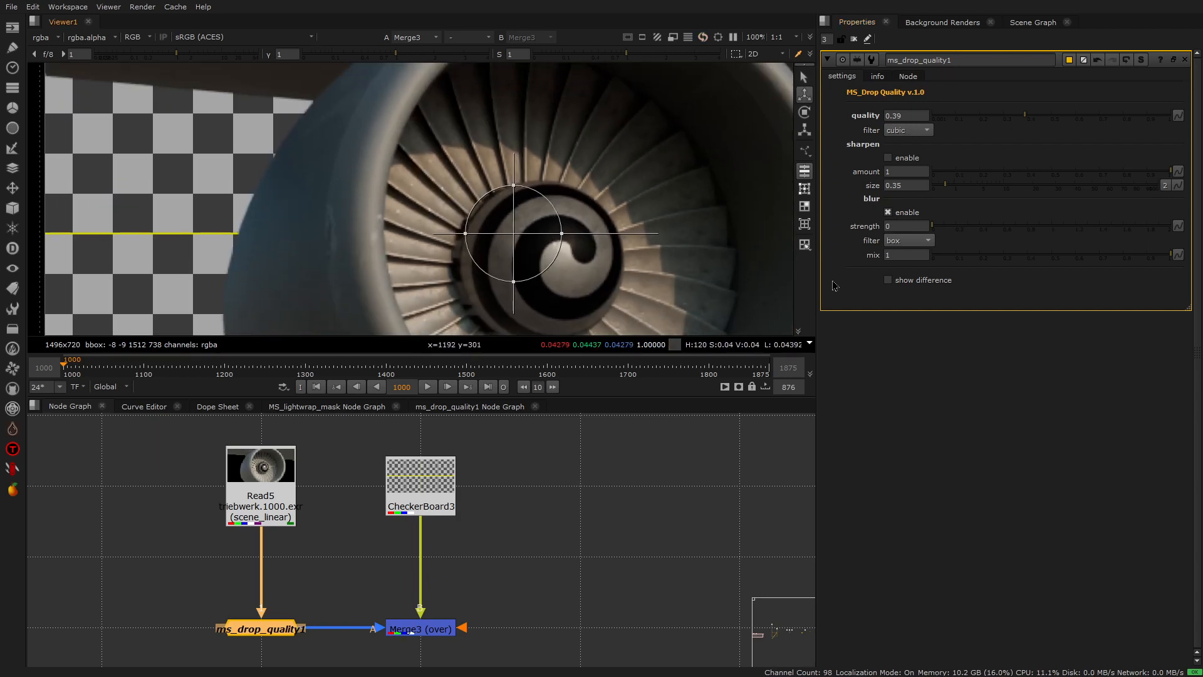
click(905, 282)
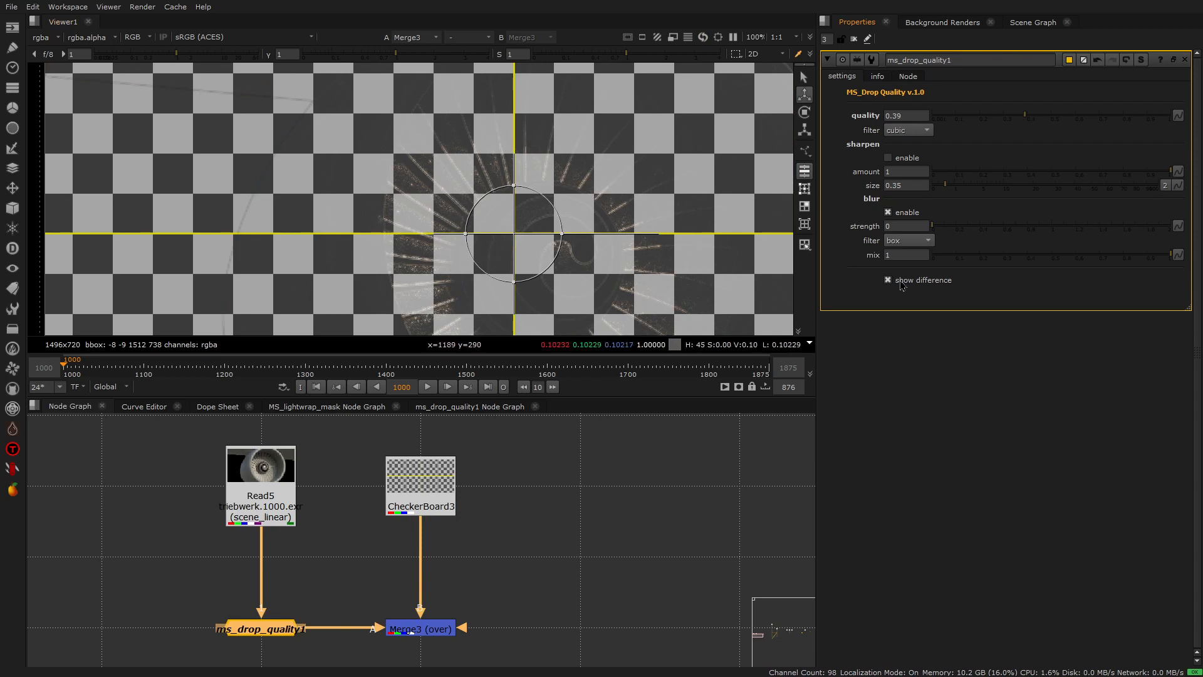
- Examine the difference display around the fan blades up close and across the whole turbine
scroll(589, 218, up, 2)
scroll(587, 160, up, 2)
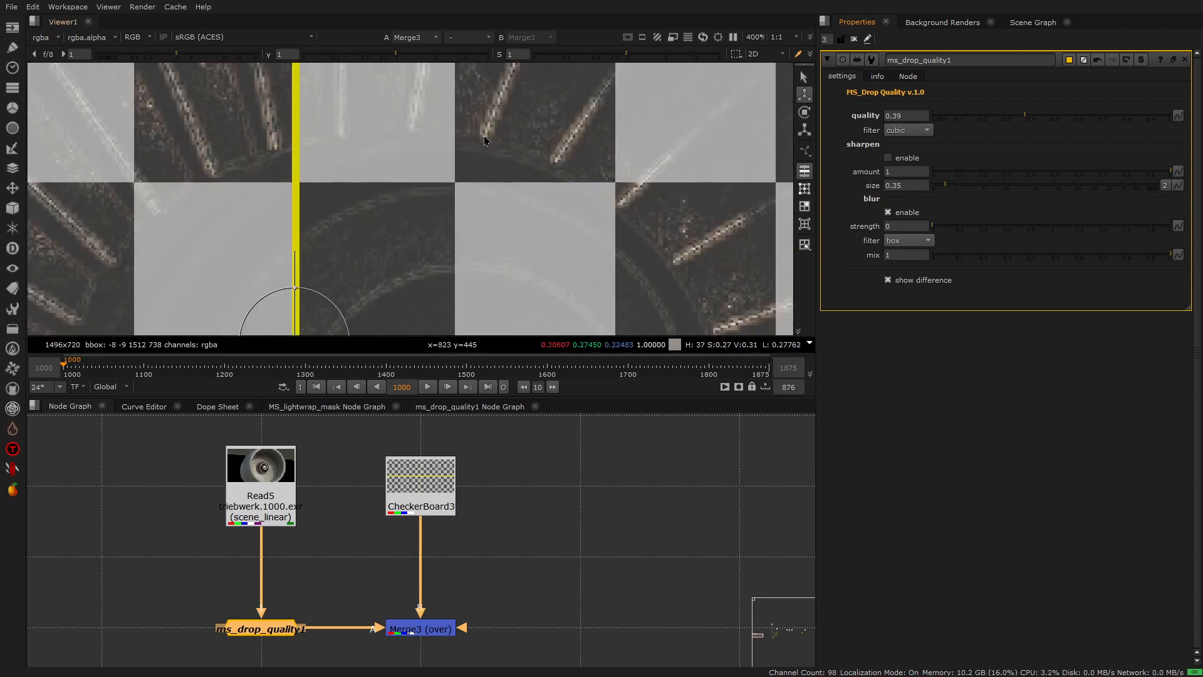
scroll(606, 158, down, 4)
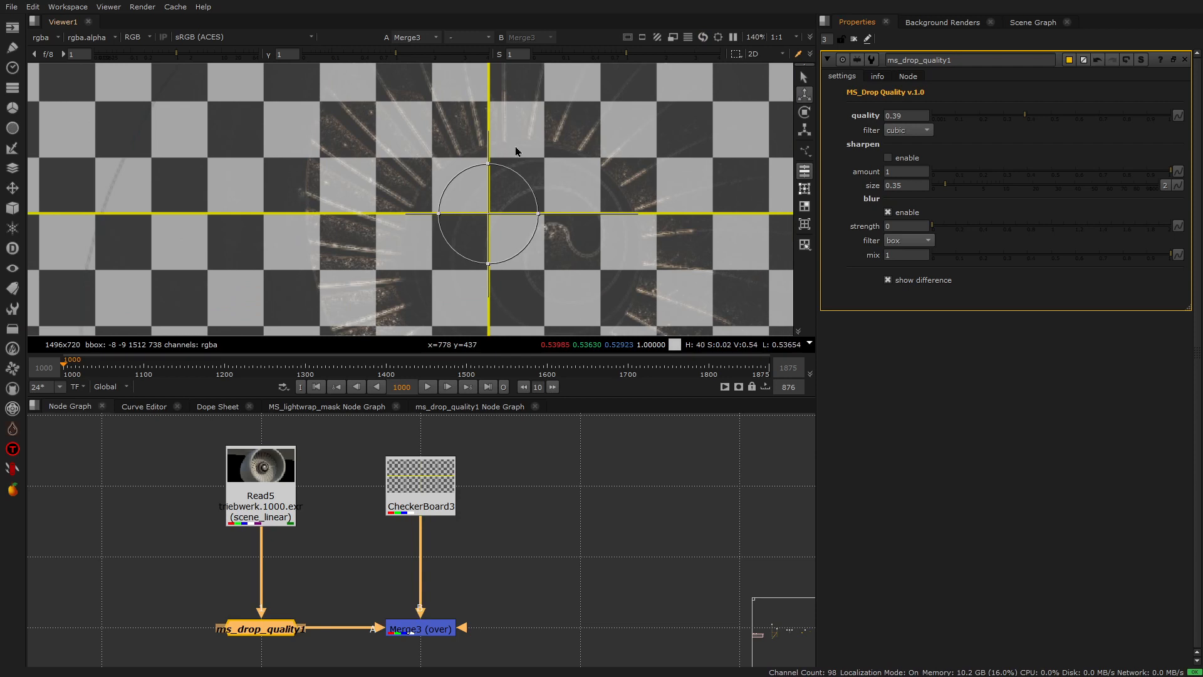
scroll(523, 150, down, 3)
scroll(551, 162, up, 5)
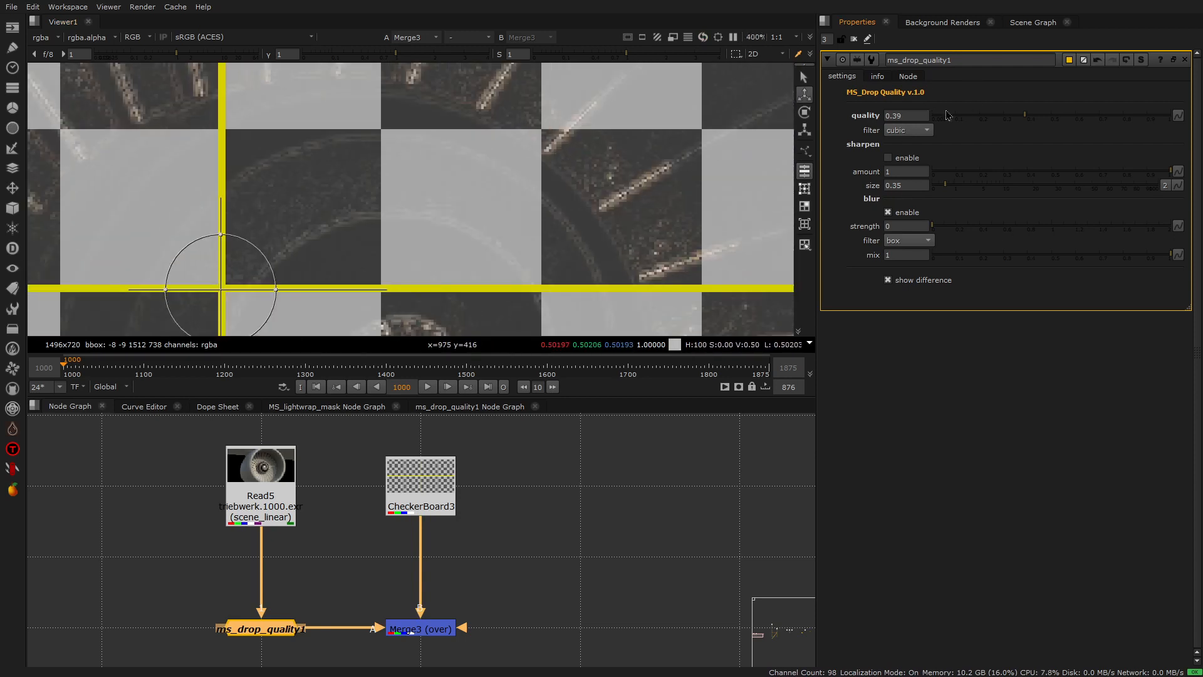
- Try quality values of 1 and 0.83 with the difference display on, examining the fan blades at 0.83
drag(1029, 118, 1197, 119)
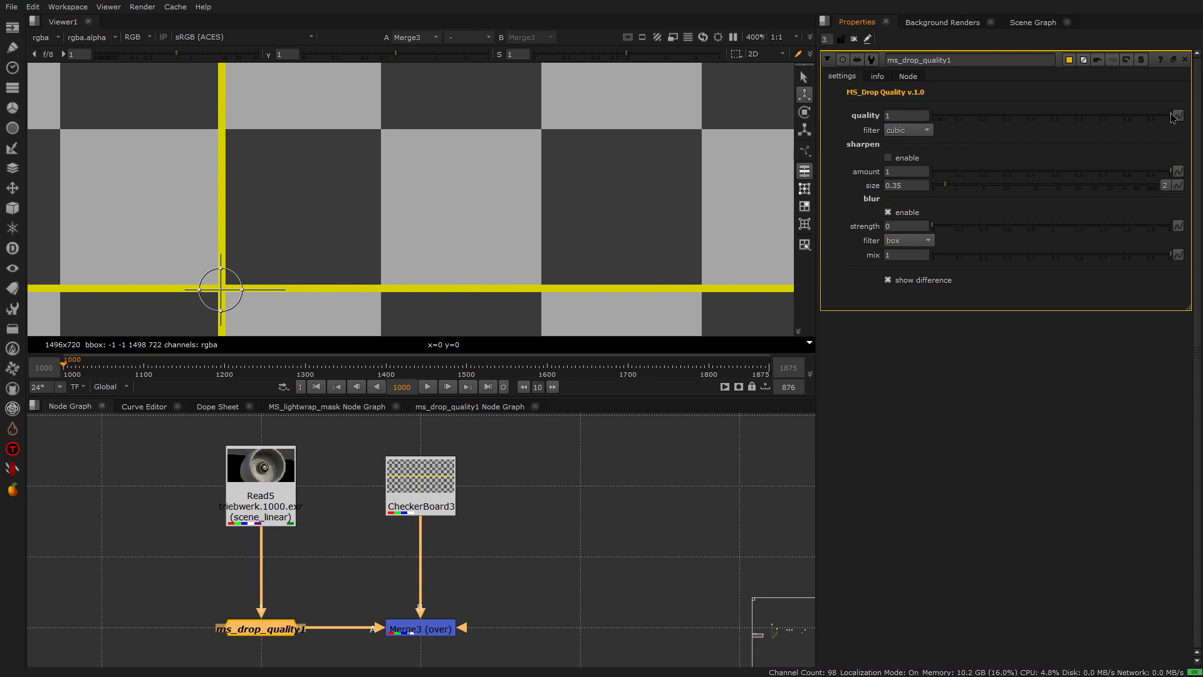
click(1142, 118)
click(1130, 117)
scroll(627, 166, down, 5)
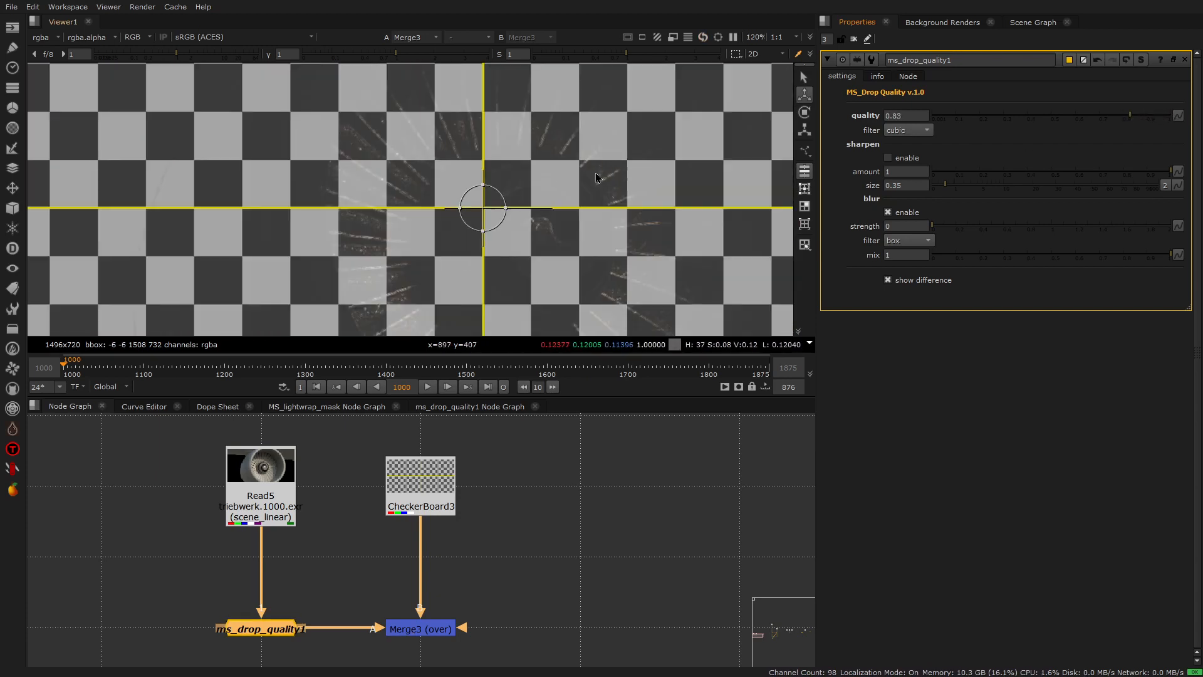
scroll(392, 124, up, 5)
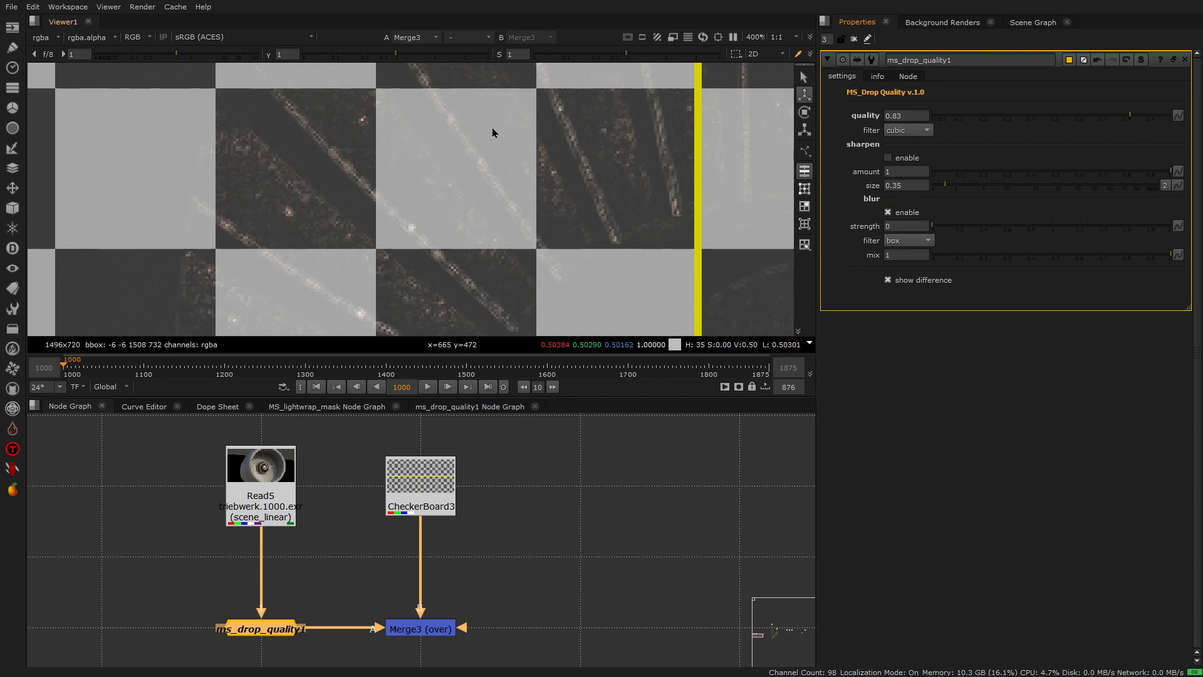
scroll(584, 142, down, 2)
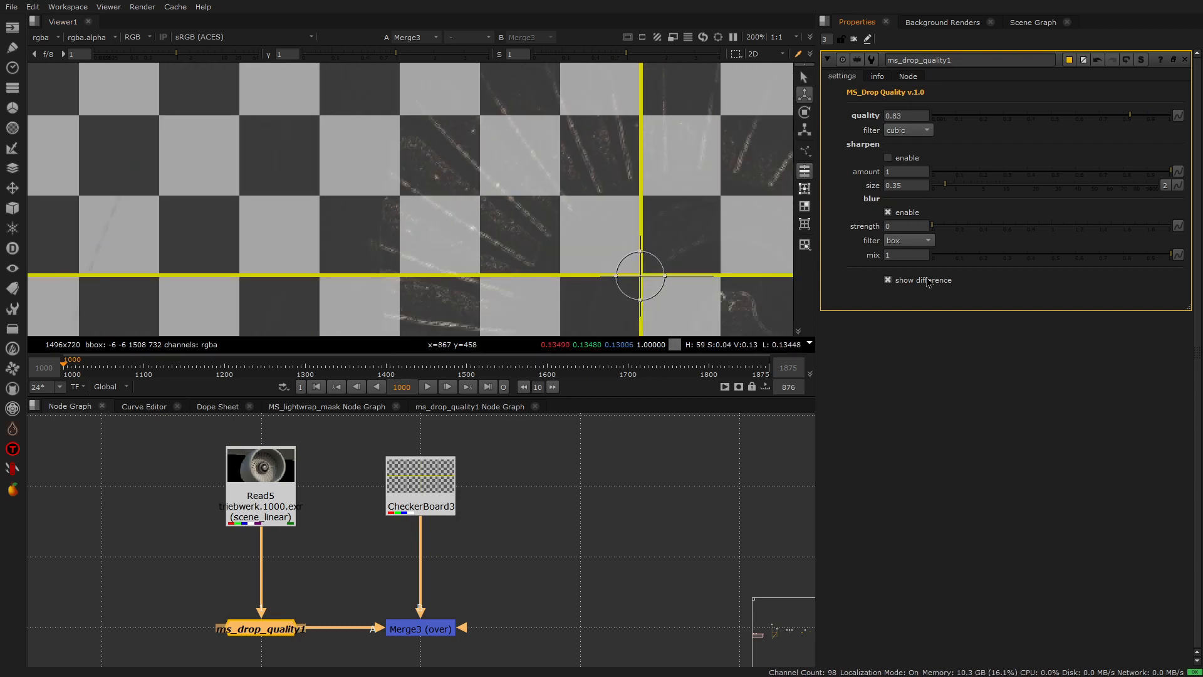
- Turn off the difference display and set the quality to 1, inspecting the fan blades up close
click(888, 280)
click(1169, 116)
scroll(528, 163, down, 2)
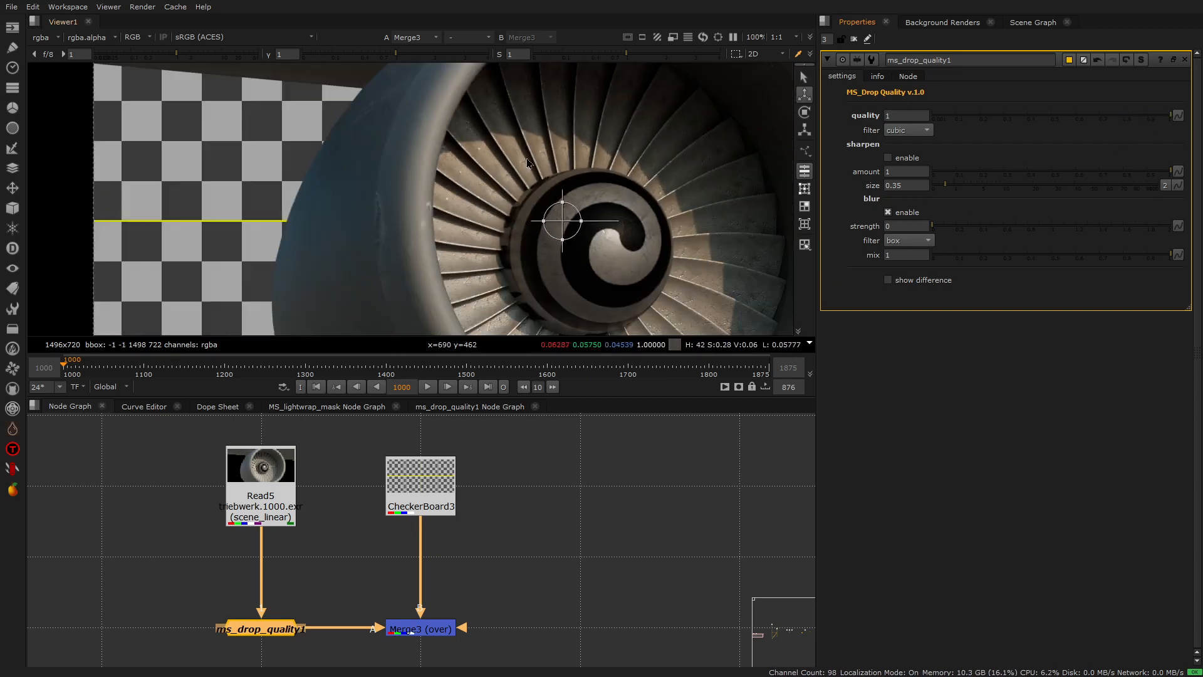
scroll(528, 163, up, 6)
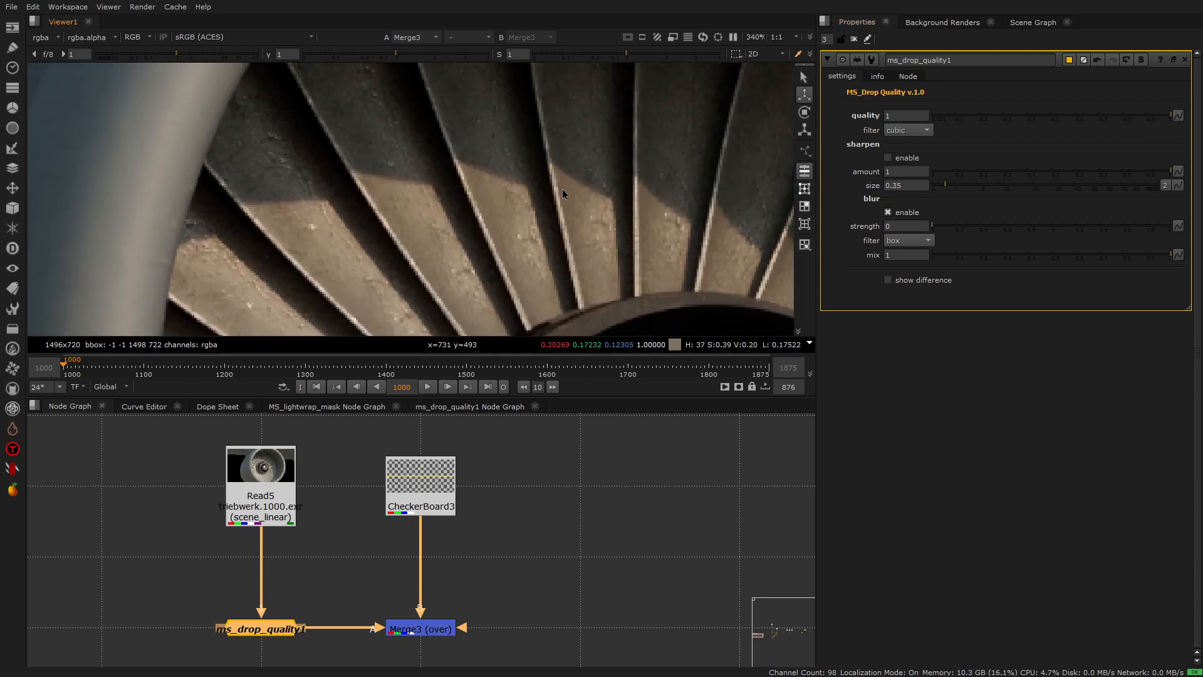
scroll(562, 190, up, 2)
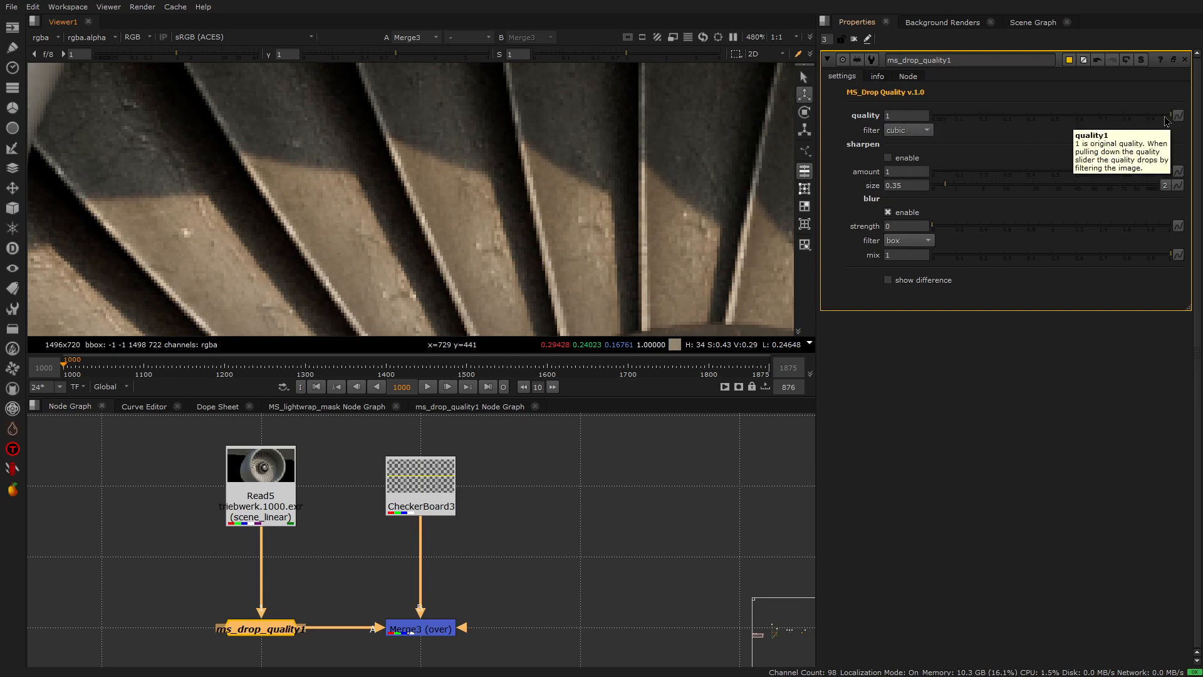
- Try a quality value of 1.5, above the slider's normal range
click(899, 116)
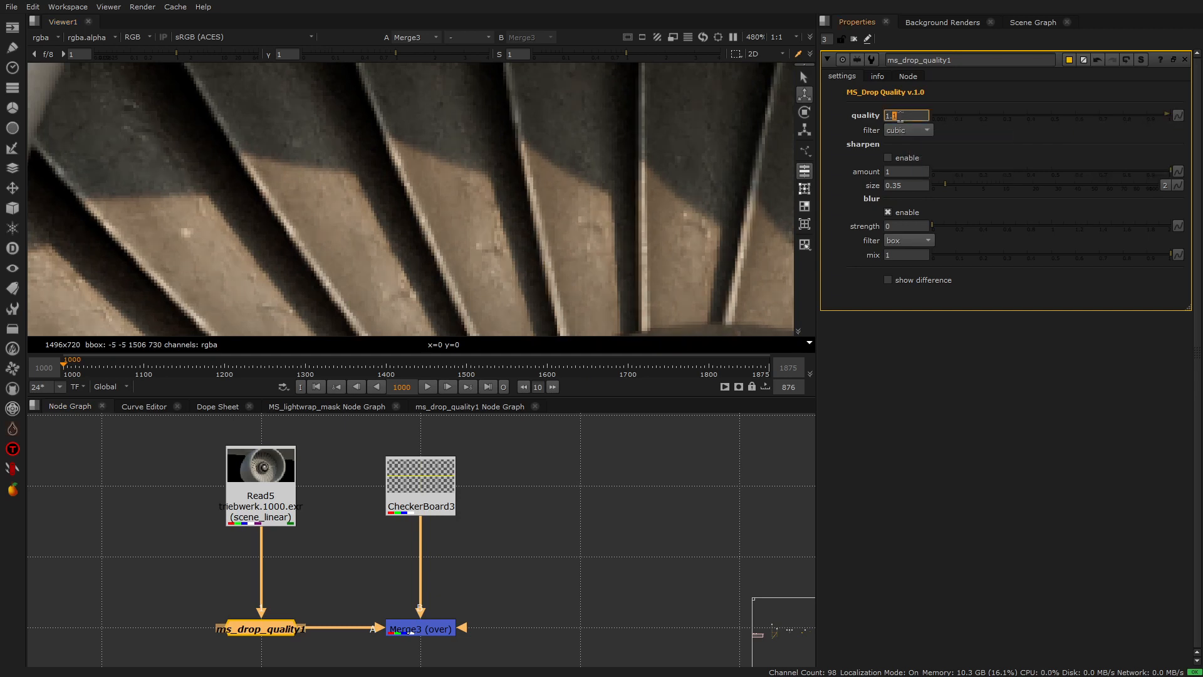
key(Up)
key(Up)
key(Up)
click(525, 575)
- Toggle the ms_drop_quality1 node off and on to compare its output with the original fan blades
click(277, 631)
key(d)
key(d)
key(d)
key(d)
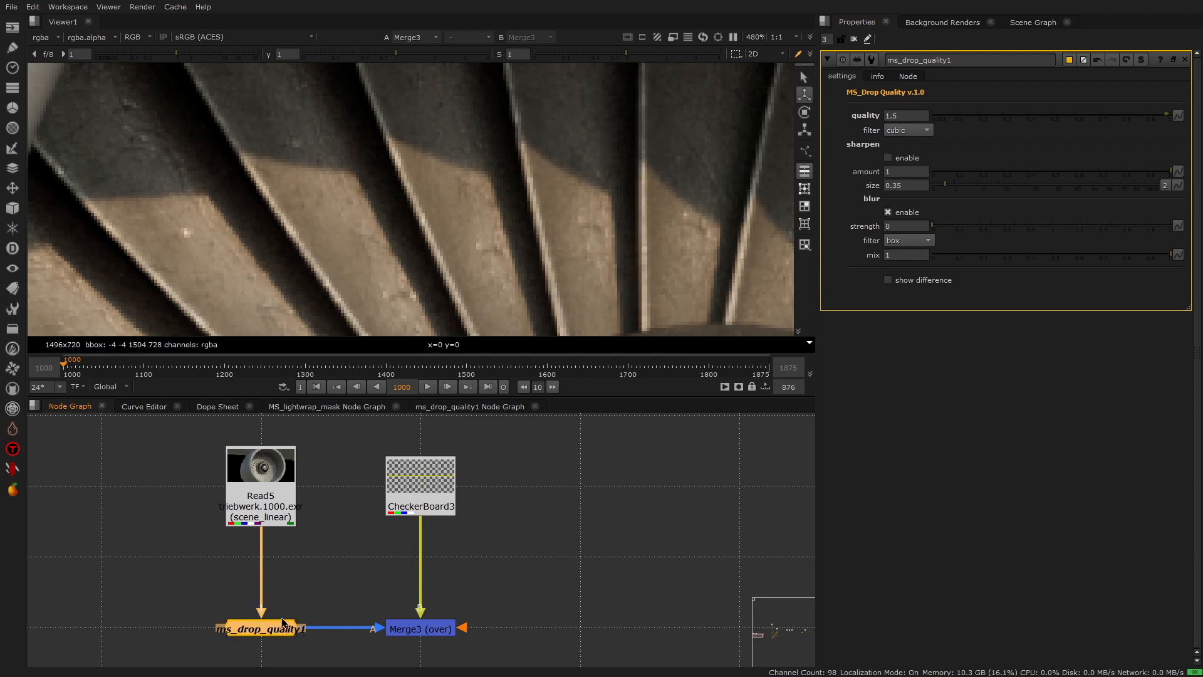
click(423, 633)
click(257, 632)
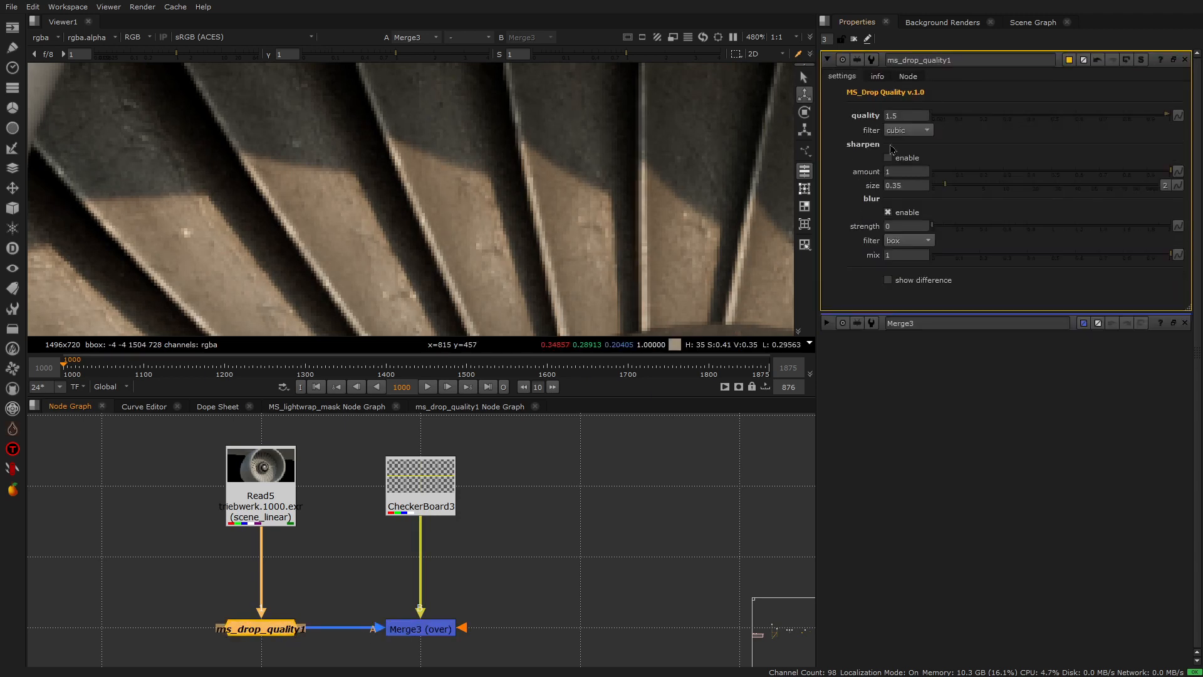
- Set the quality of the ms_drop_quality1 node back to 1
click(897, 115)
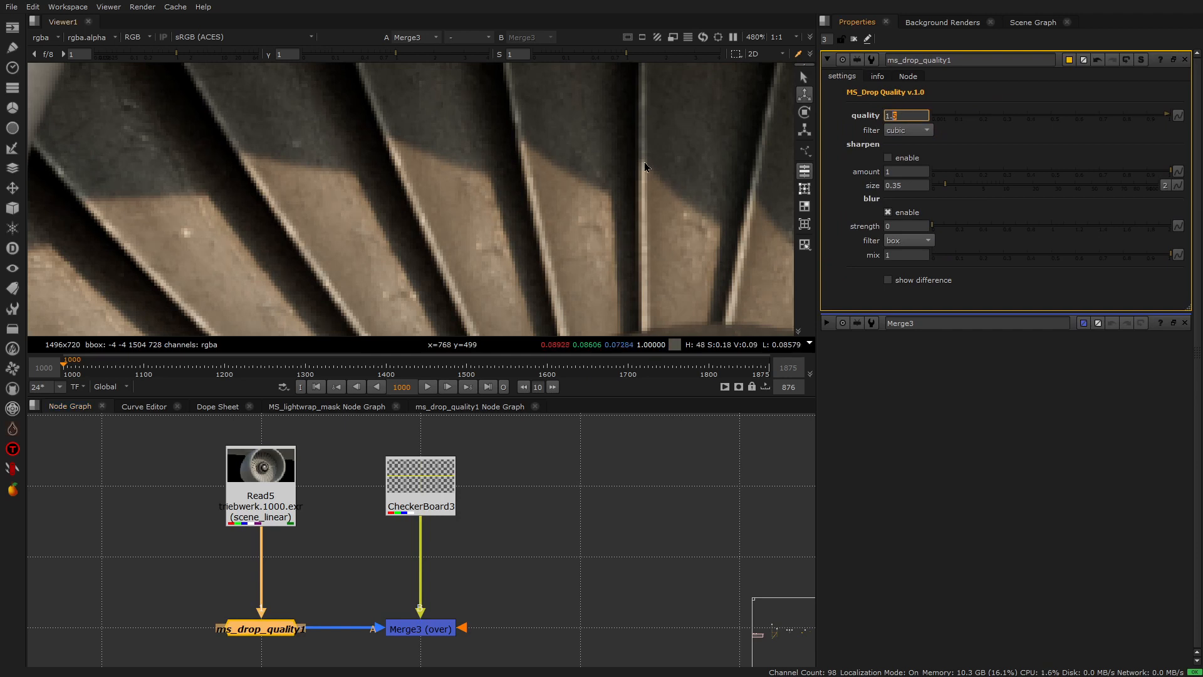
drag(919, 114, 856, 119)
text(1)
key(Return)
click(981, 89)
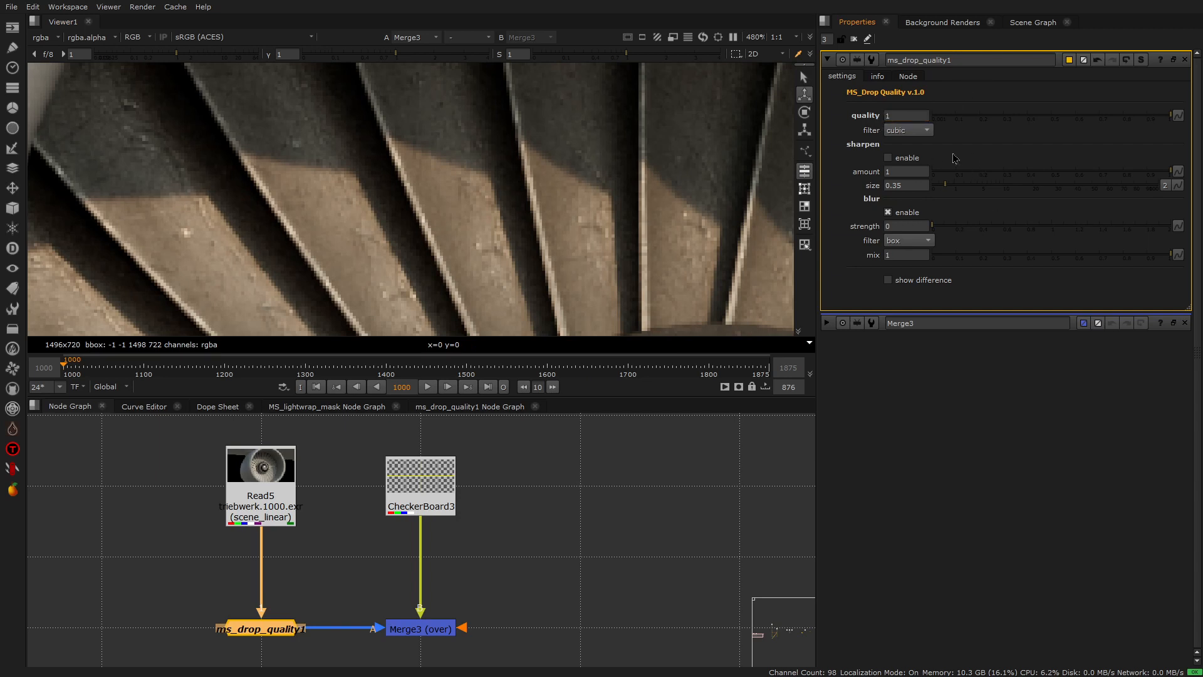